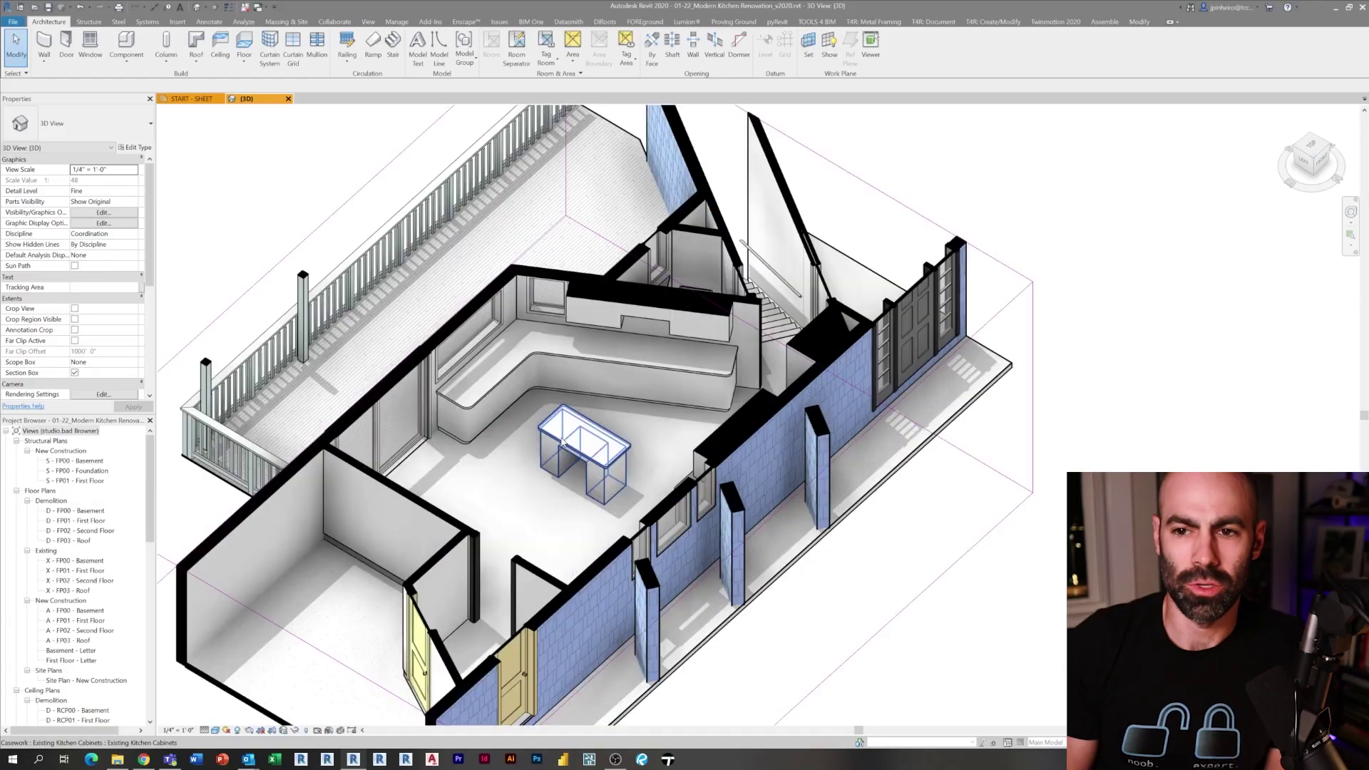
Set the 3D view's phase to New Construction.
shift+middle_drag(418, 398, 877, 474)
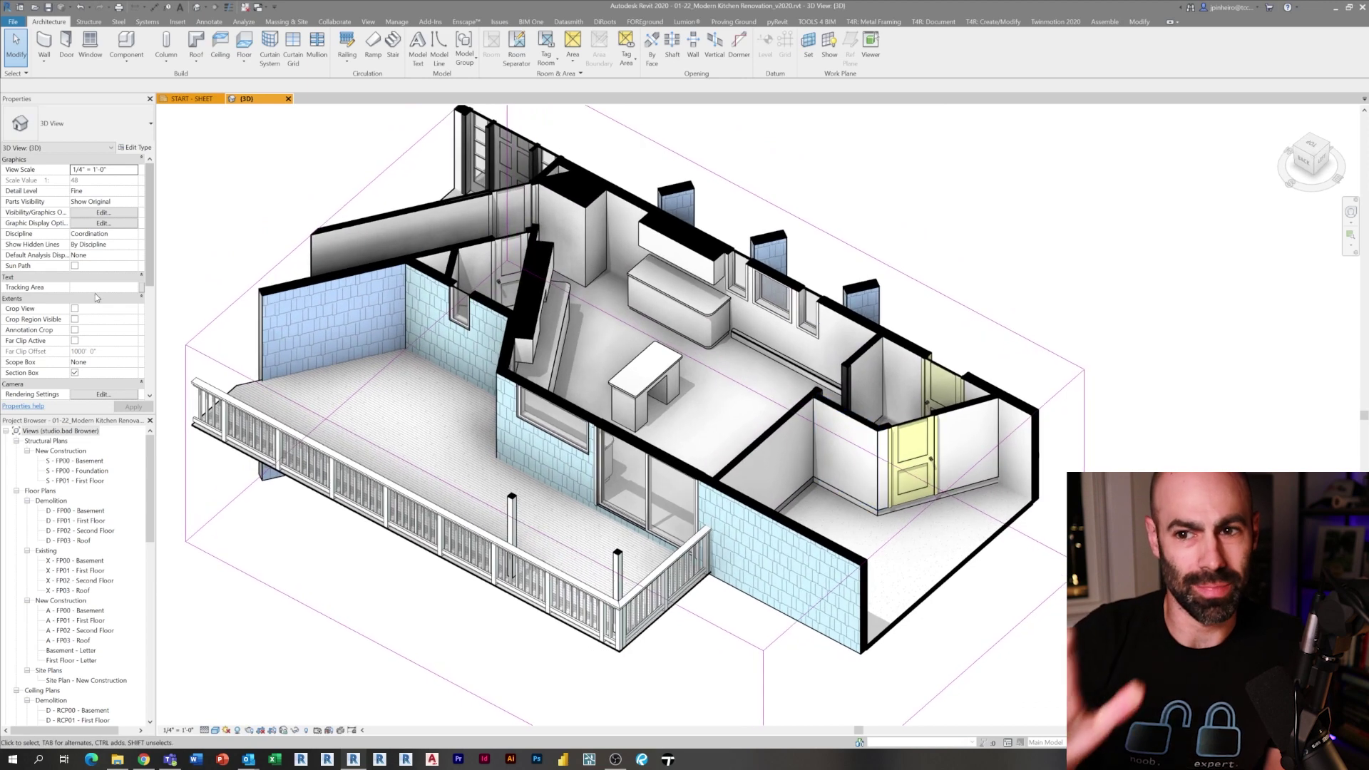
scroll(121, 298, down, 5)
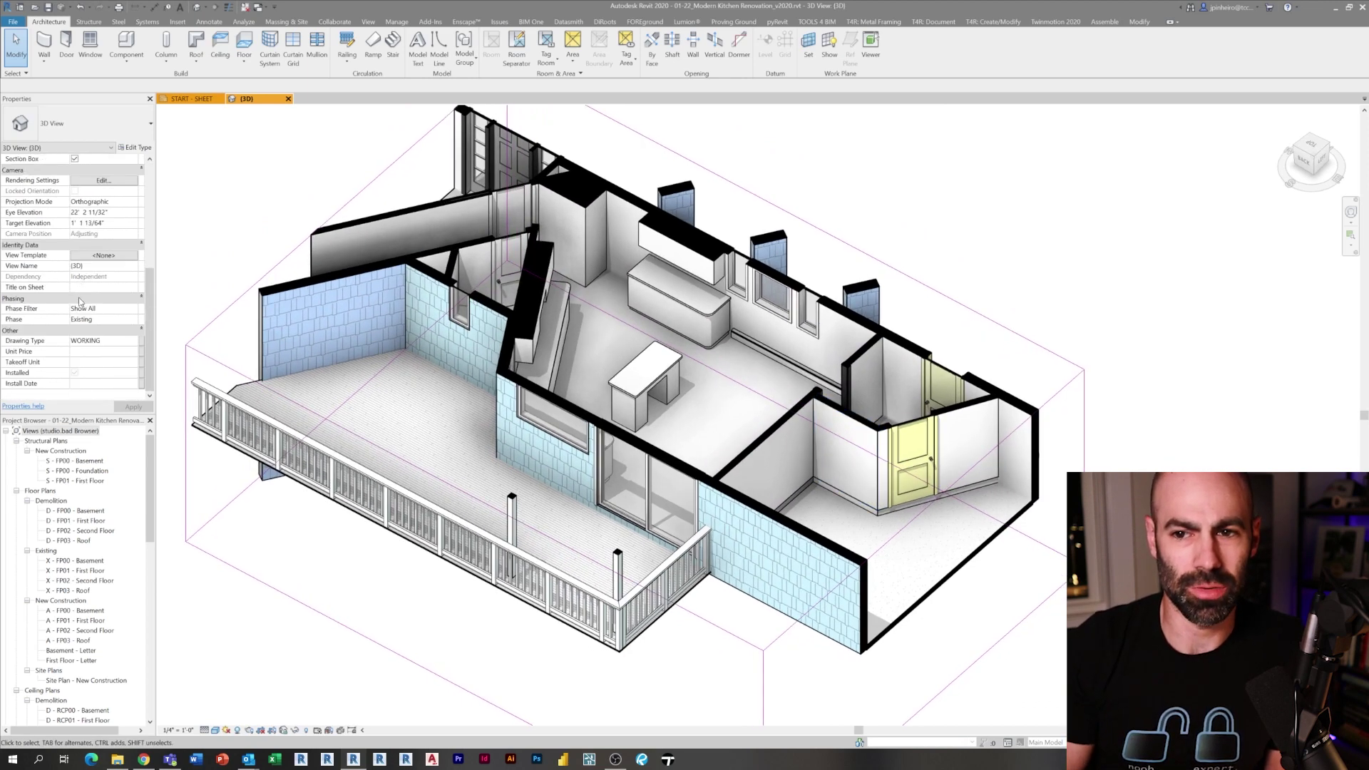
click(133, 322)
click(86, 347)
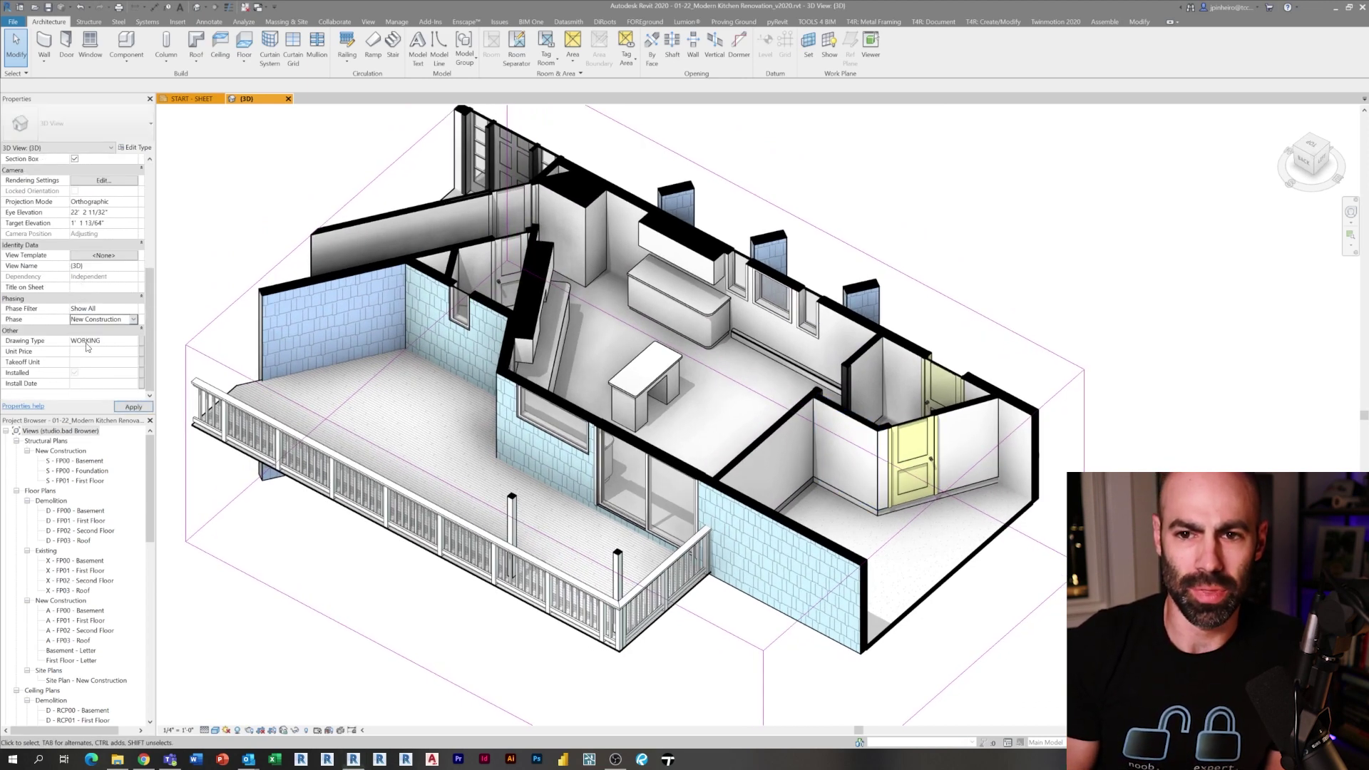
click(128, 406)
Examine how the demolished kitchen casework is displayed against the remaining walls and doors in the 3D view.
scroll(490, 406, up, 5)
click(738, 376)
shift+middle_drag(738, 375, 660, 362)
scroll(661, 363, down, 1)
middle_drag(575, 425, 422, 535)
click(634, 363)
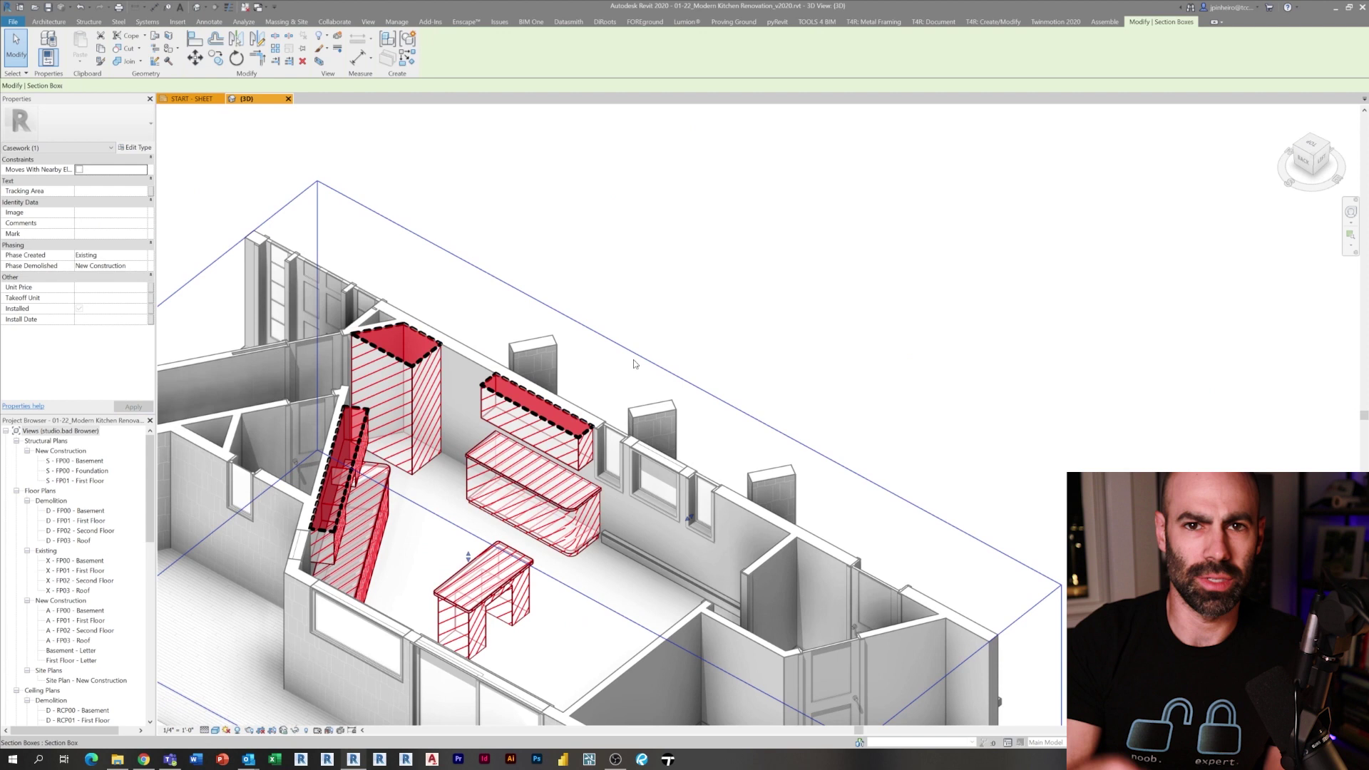
middle_drag(733, 327, 761, 327)
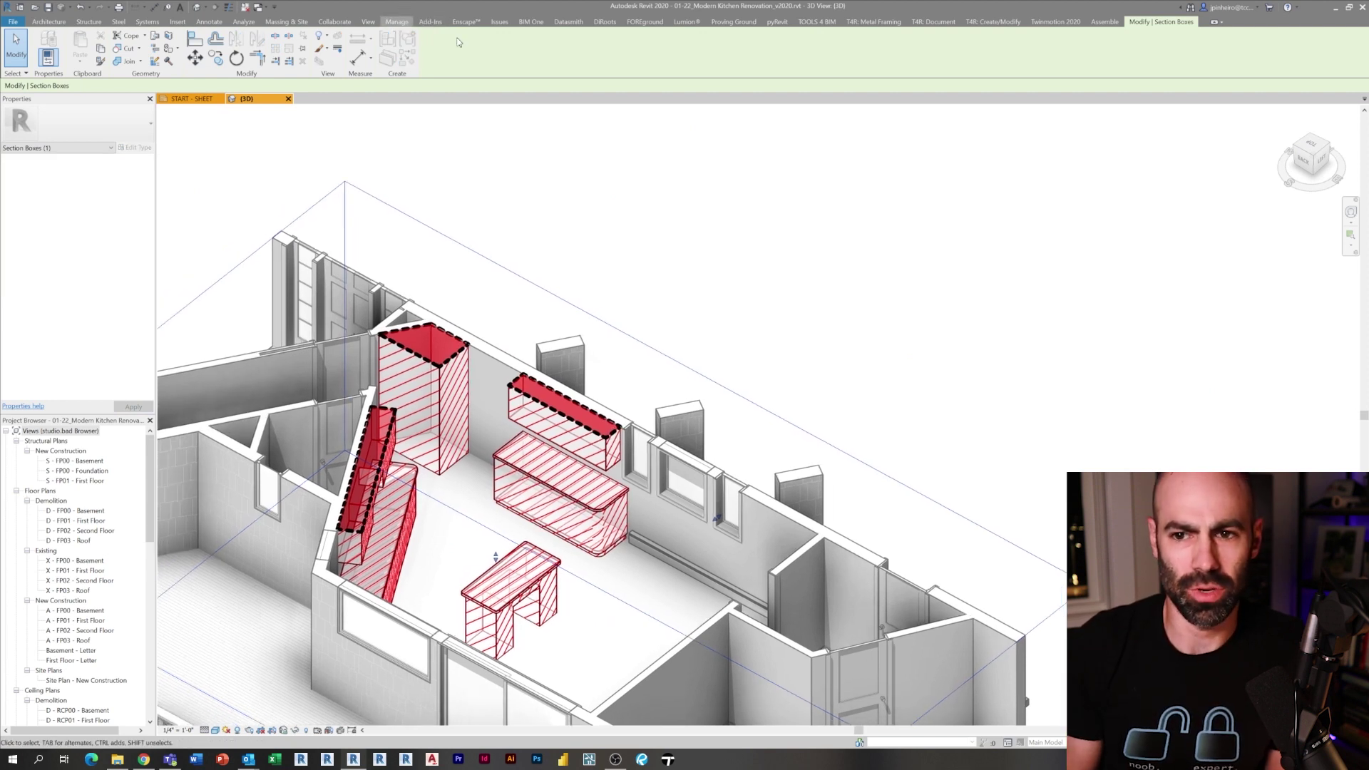
click(412, 27)
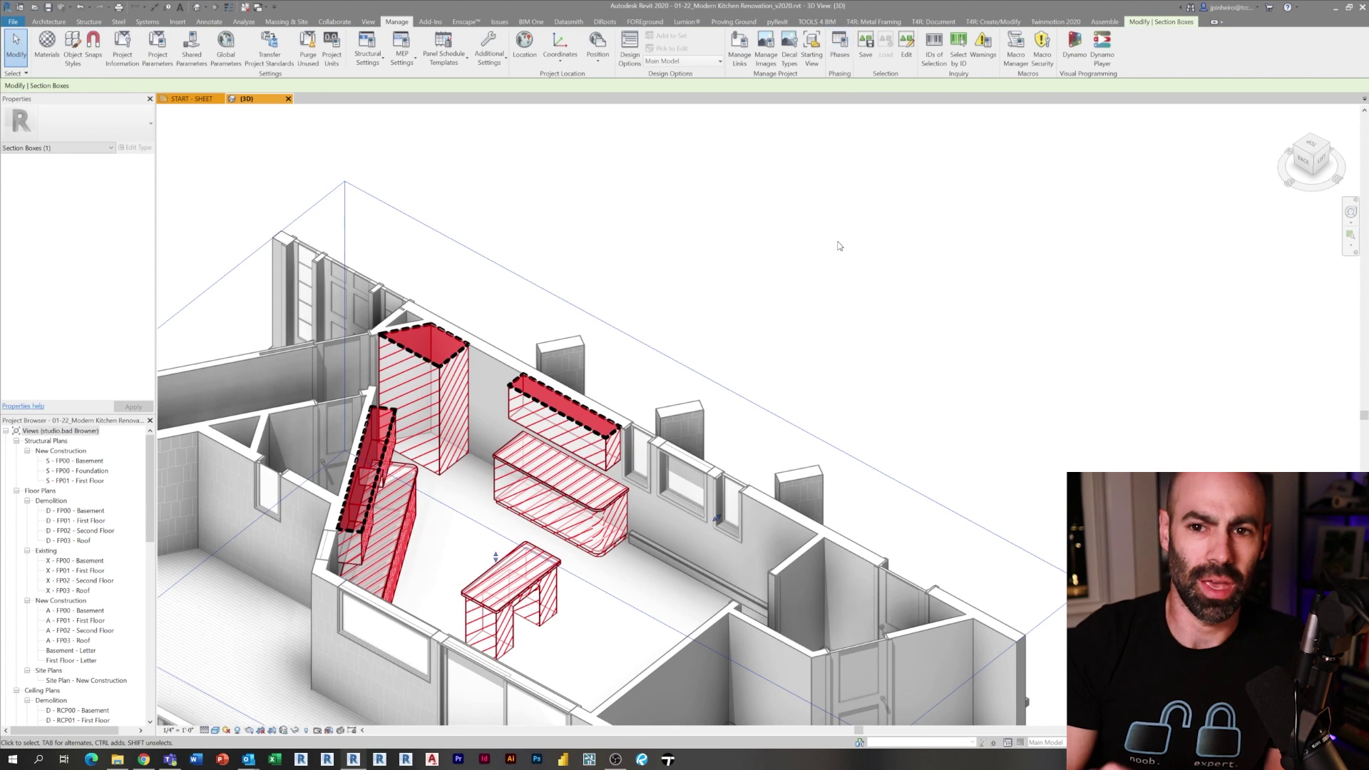
scroll(779, 291, down, 4)
scroll(901, 411, up, 3)
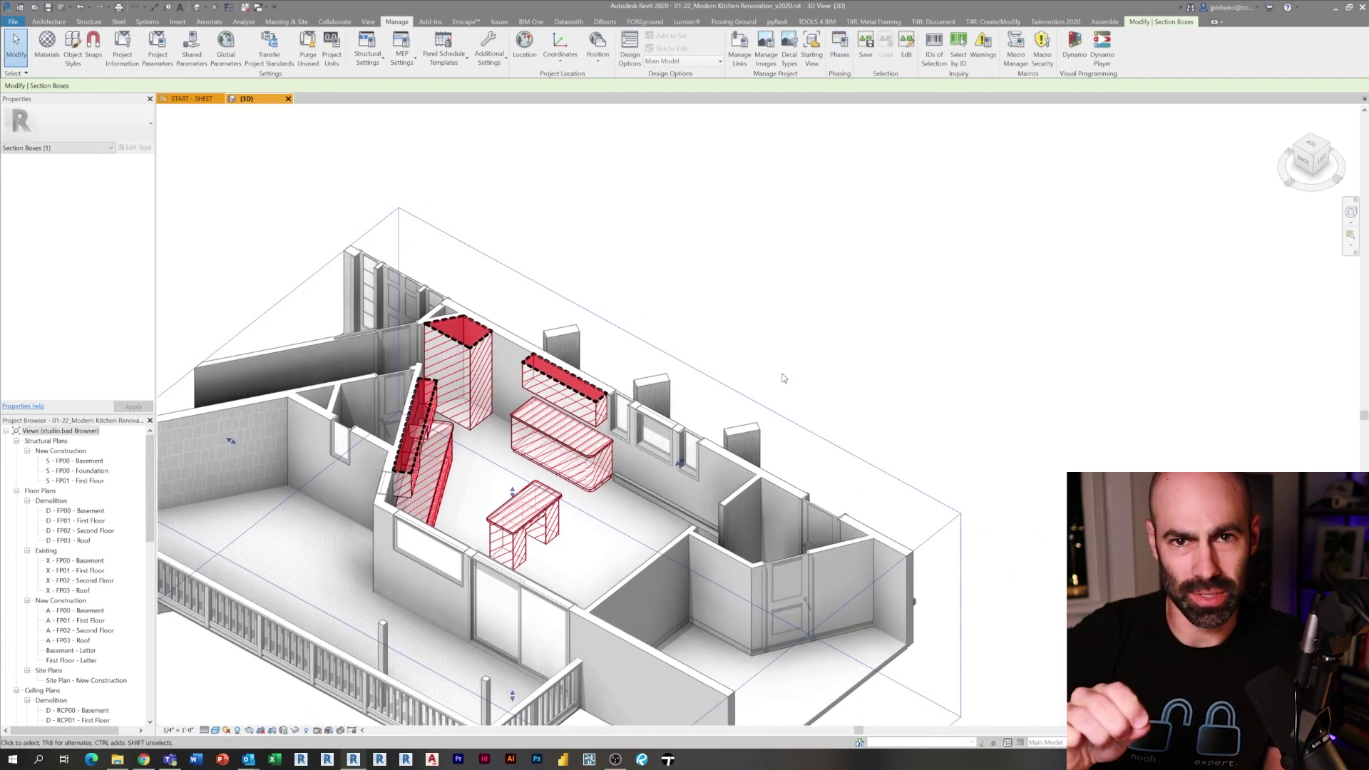
scroll(792, 378, up, 3)
click(826, 311)
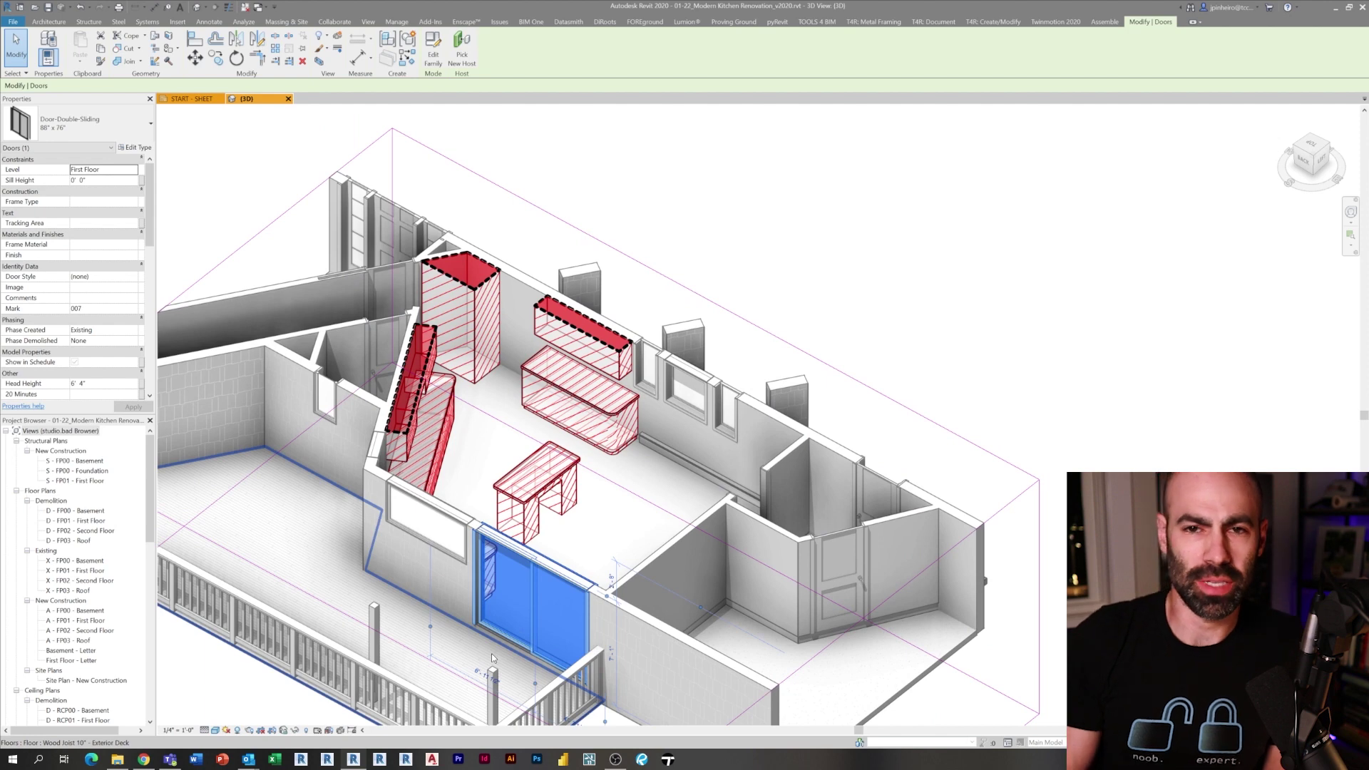
scroll(492, 658, down, 2)
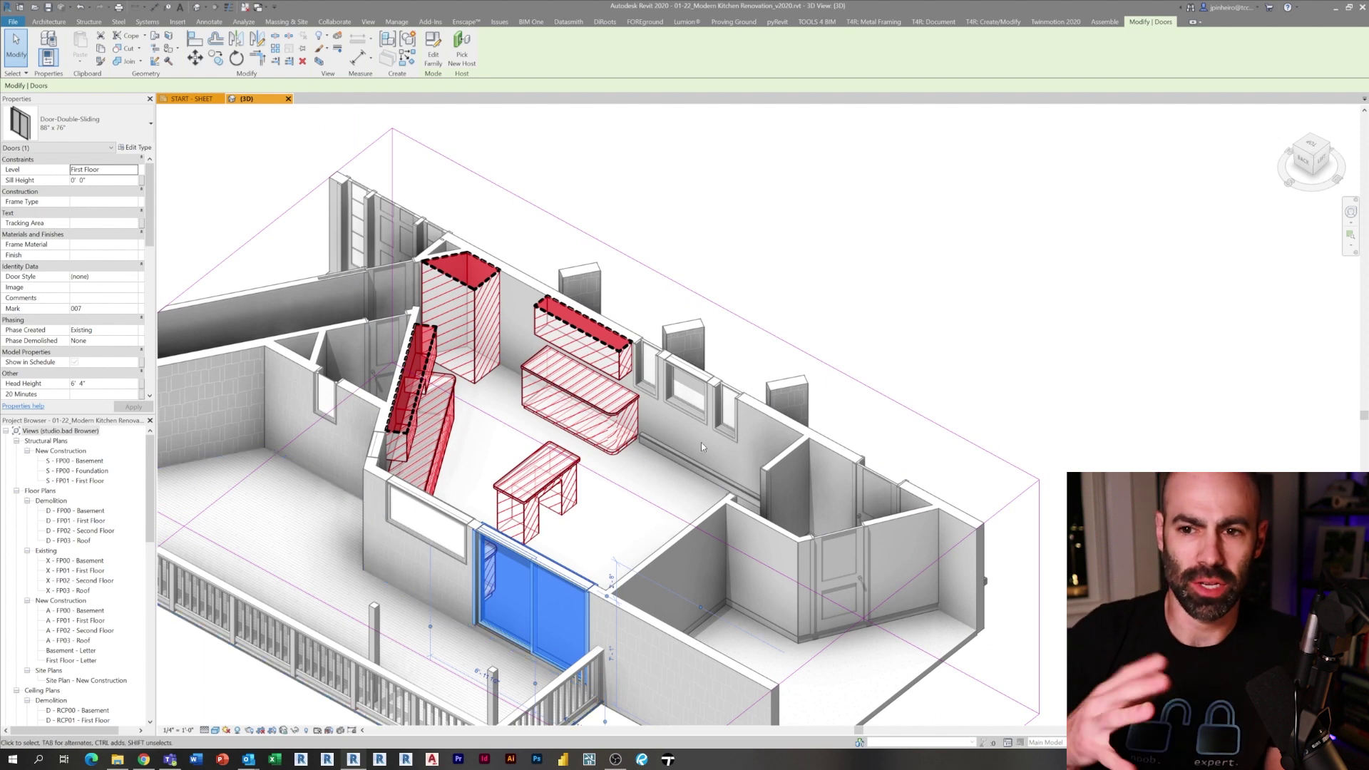
click(825, 309)
scroll(808, 210, up, 2)
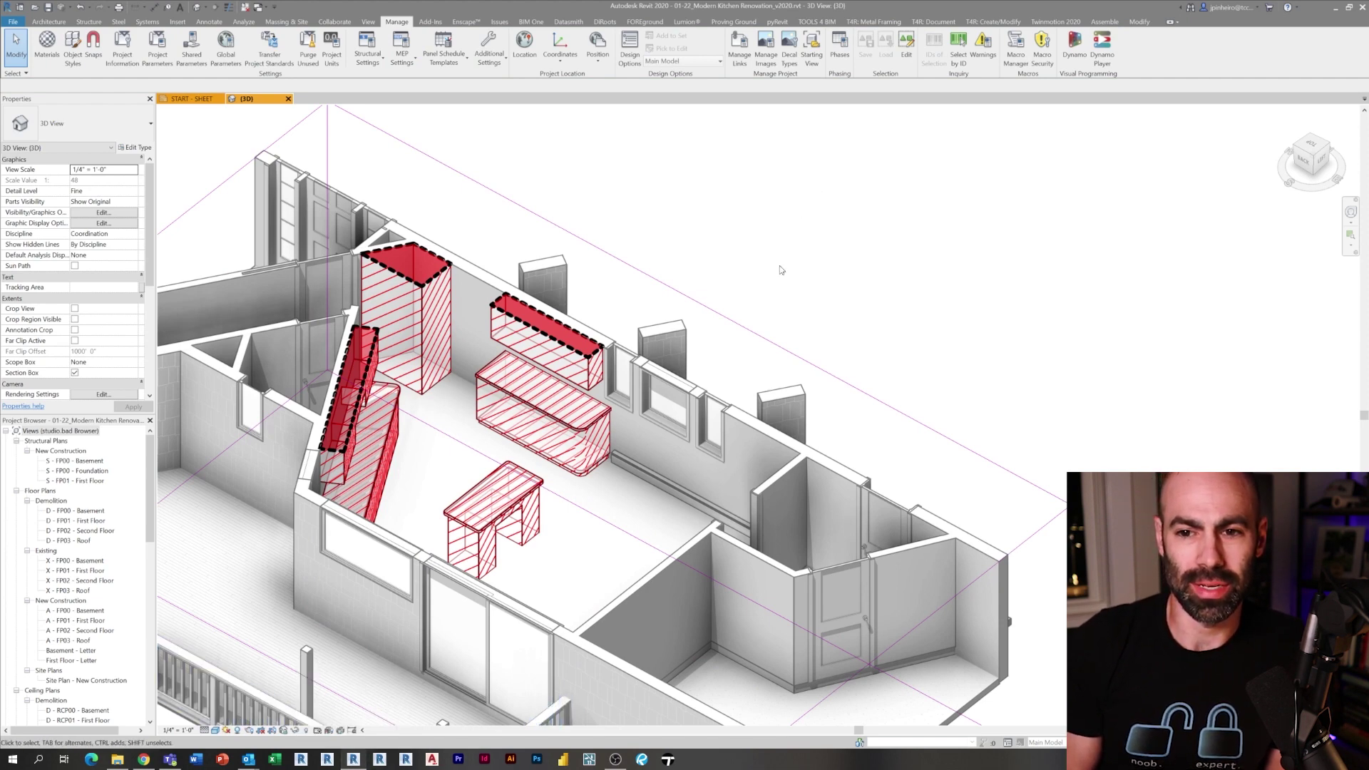
Select the five fixed kitchen windows on the deck side and the opposite wall, and set their Phase Demolished to New Construction.
middle_drag(782, 271, 826, 265)
scroll(319, 532, up, 3)
click(416, 527)
shift+middle_drag(420, 524, 804, 340)
ctrl+click(439, 426)
scroll(526, 375, down, 1)
middle_drag(526, 375, 550, 466)
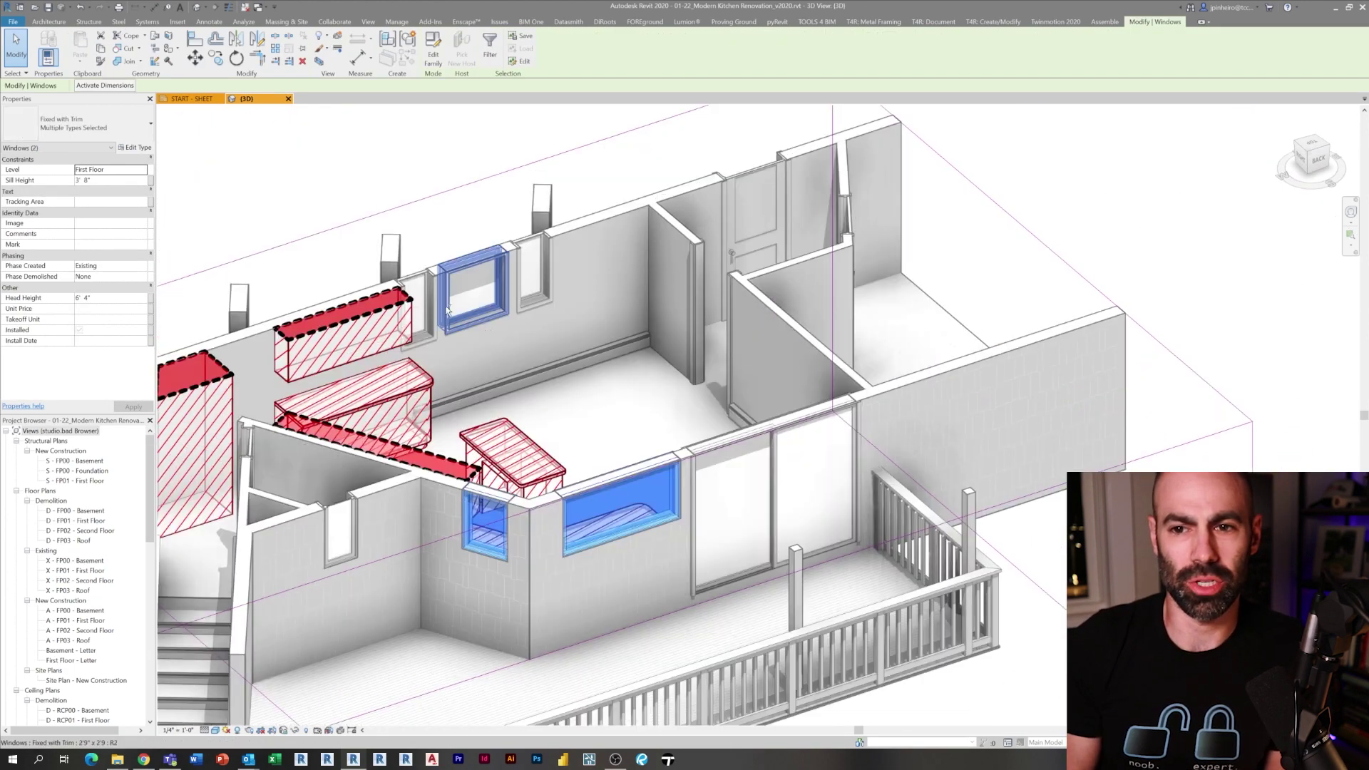
ctrl+click(474, 259)
ctrl+click(525, 244)
shift+middle_drag(526, 244, 95, 321)
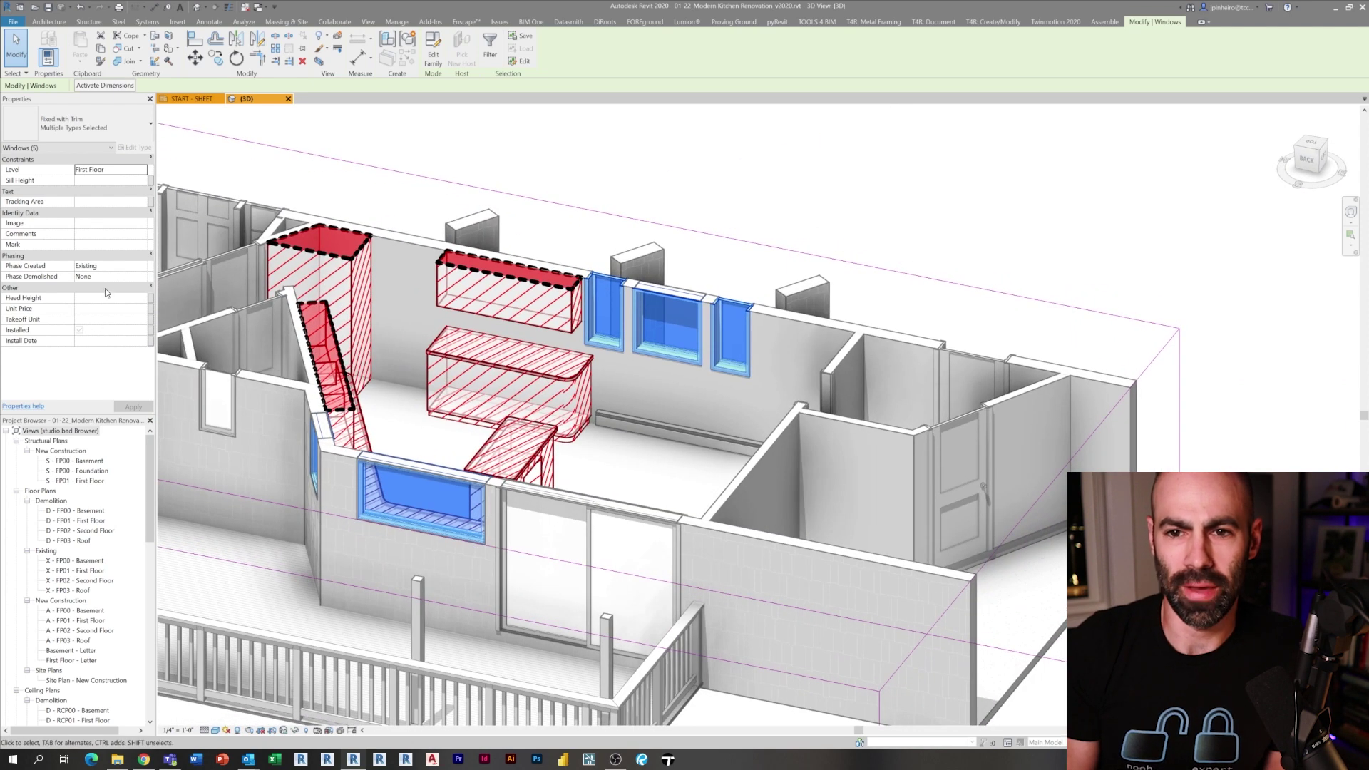
click(141, 279)
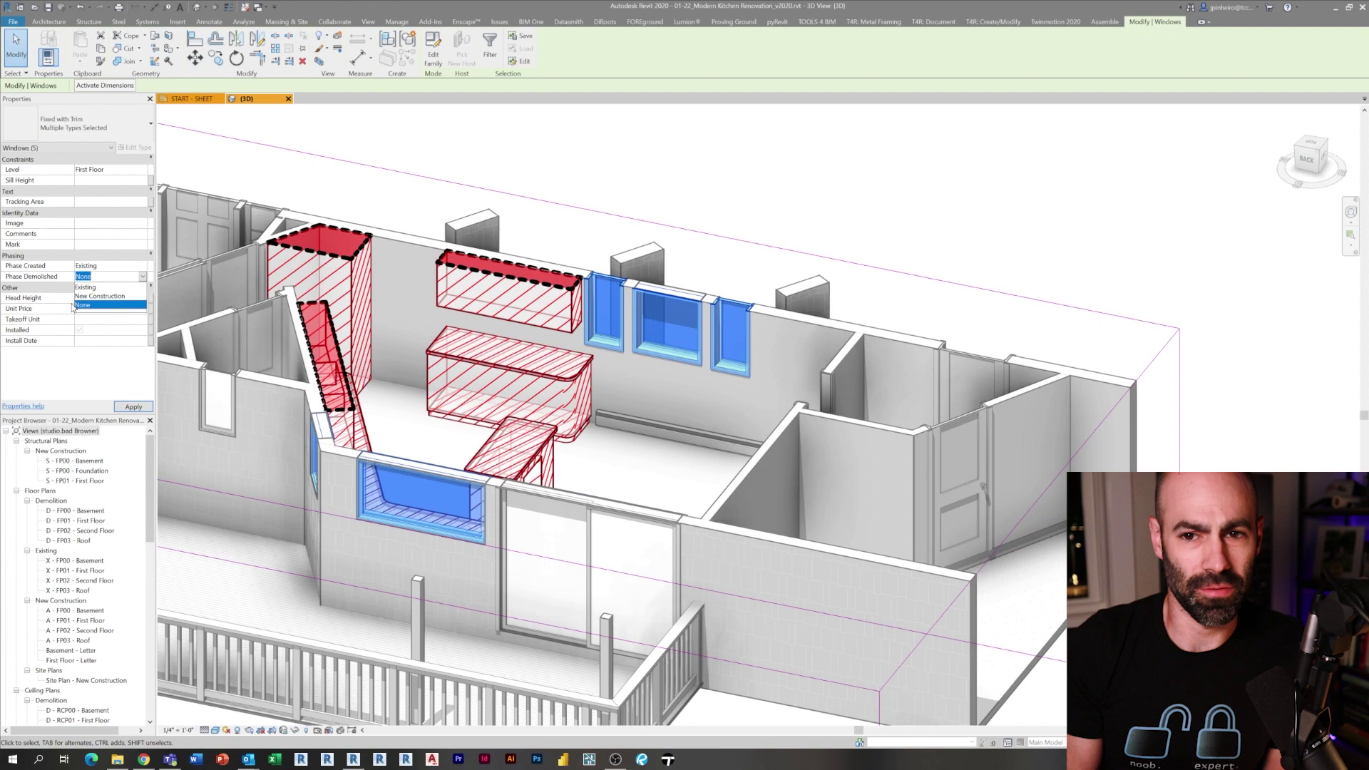
click(93, 296)
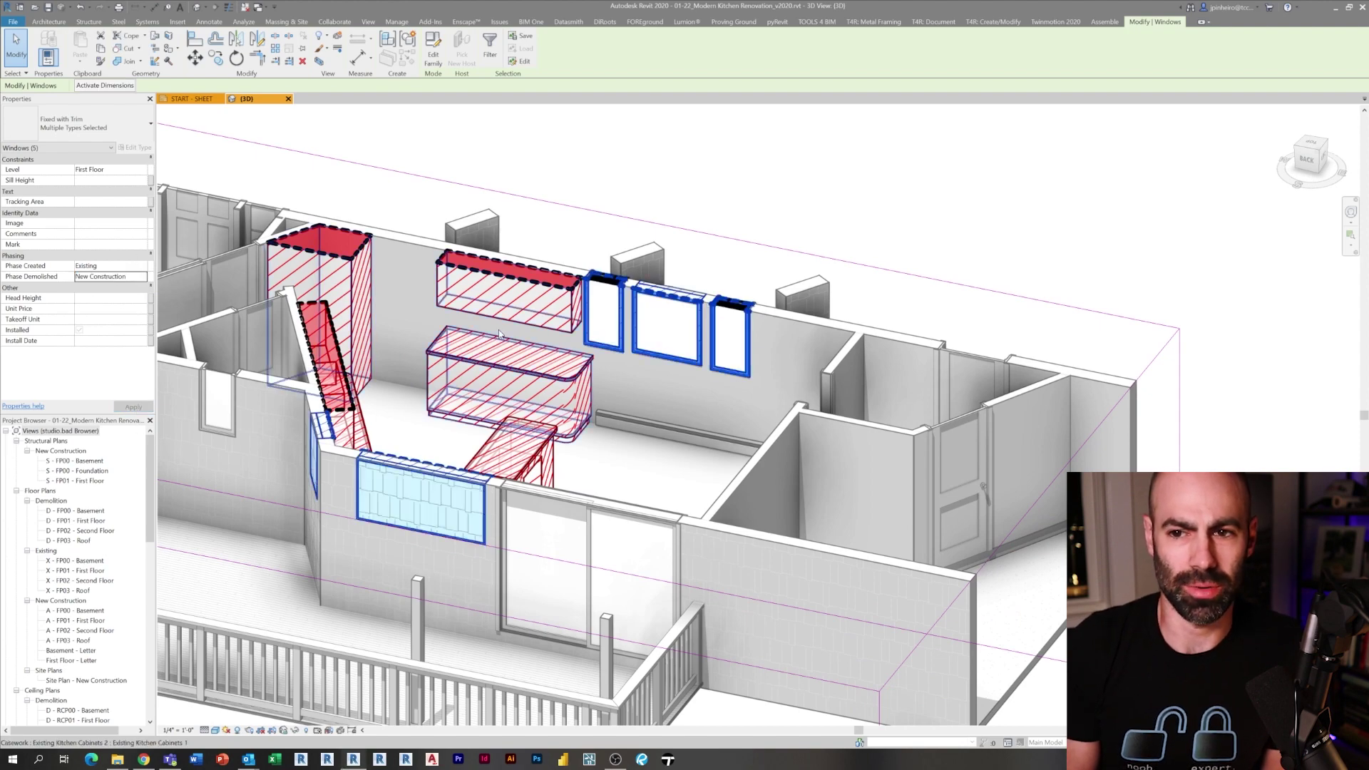
click(819, 171)
Set the Phase Demolished of the baseboard heater below the kitchen windows to New Construction.
middle_drag(828, 184, 669, 306)
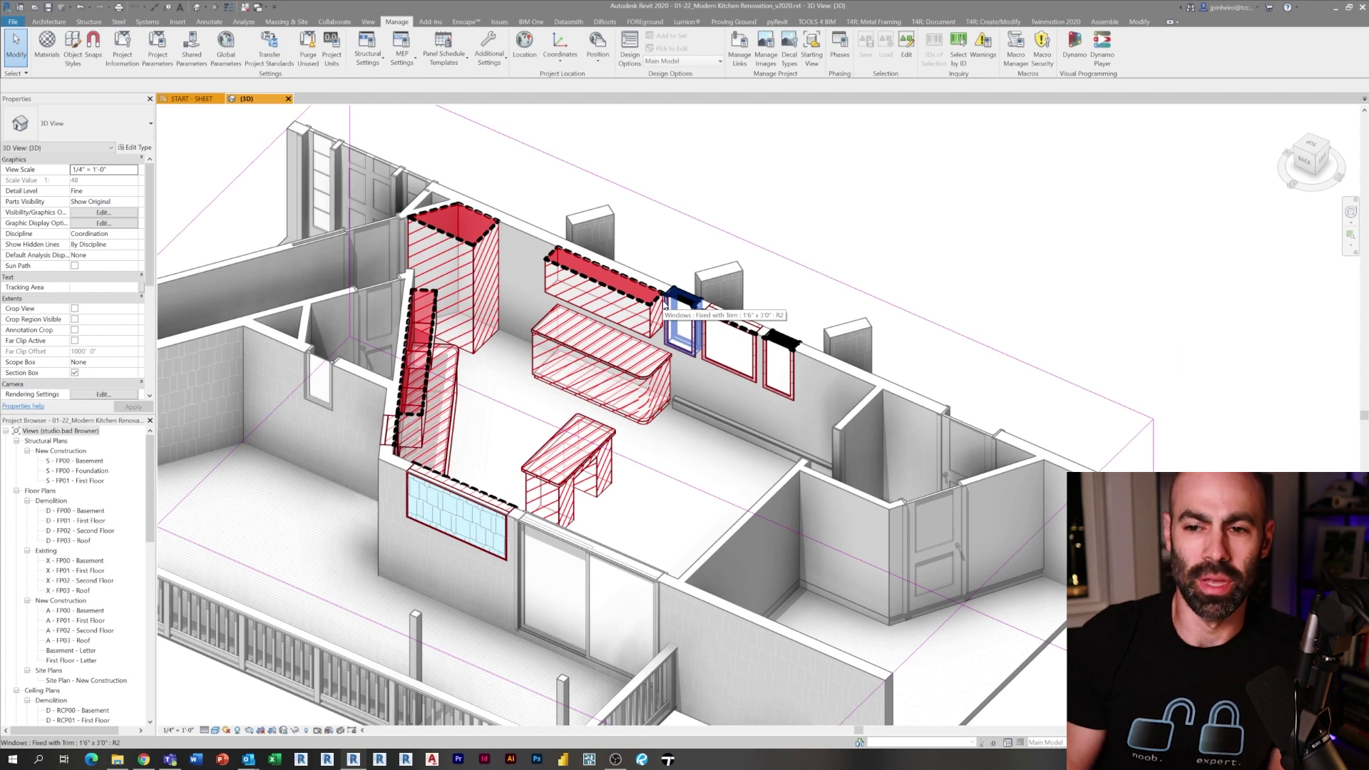
shift+middle_drag(785, 456, 1013, 446)
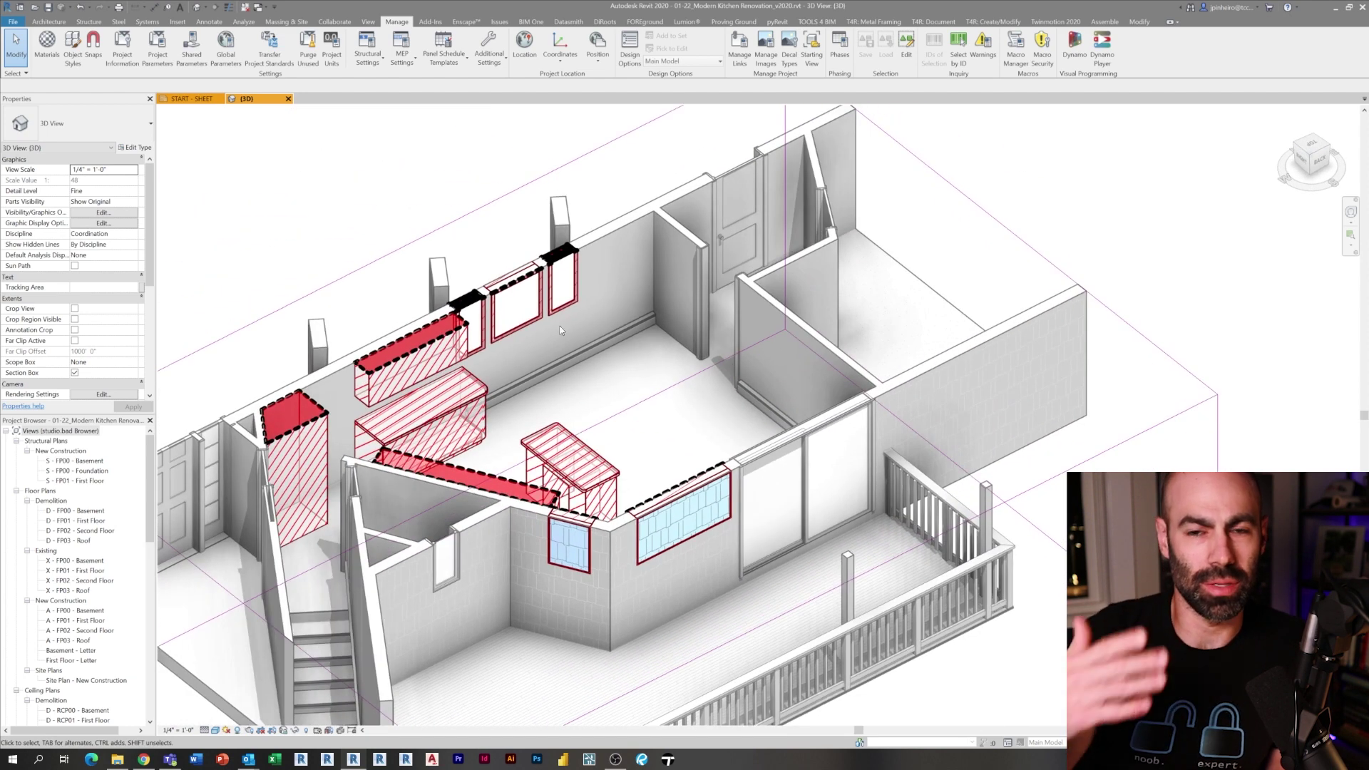
click(582, 358)
click(132, 320)
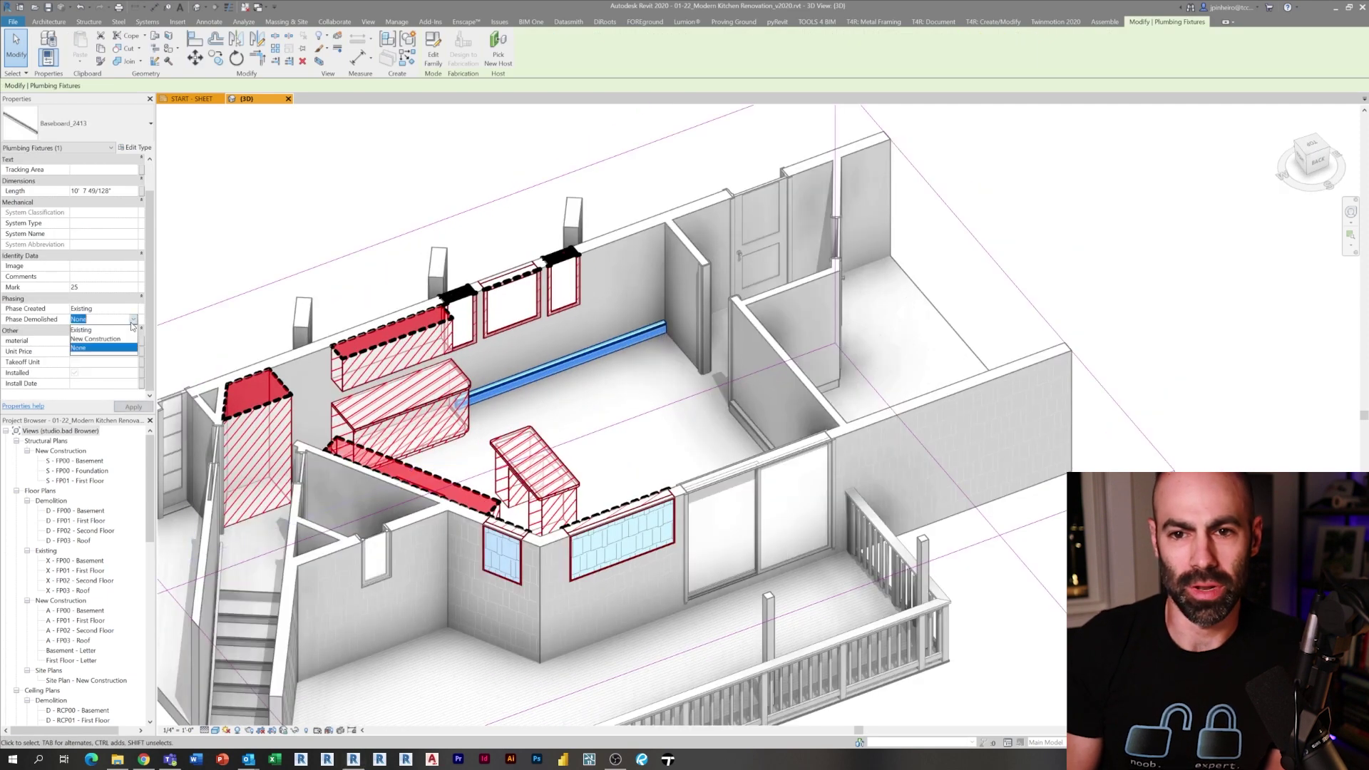
click(100, 339)
click(143, 408)
click(345, 189)
Open the demolition floor plan D - FP01 - First Floor at the kitchen counter and its demolished windows.
scroll(345, 190, down, 1)
shift+middle_drag(660, 522, 927, 491)
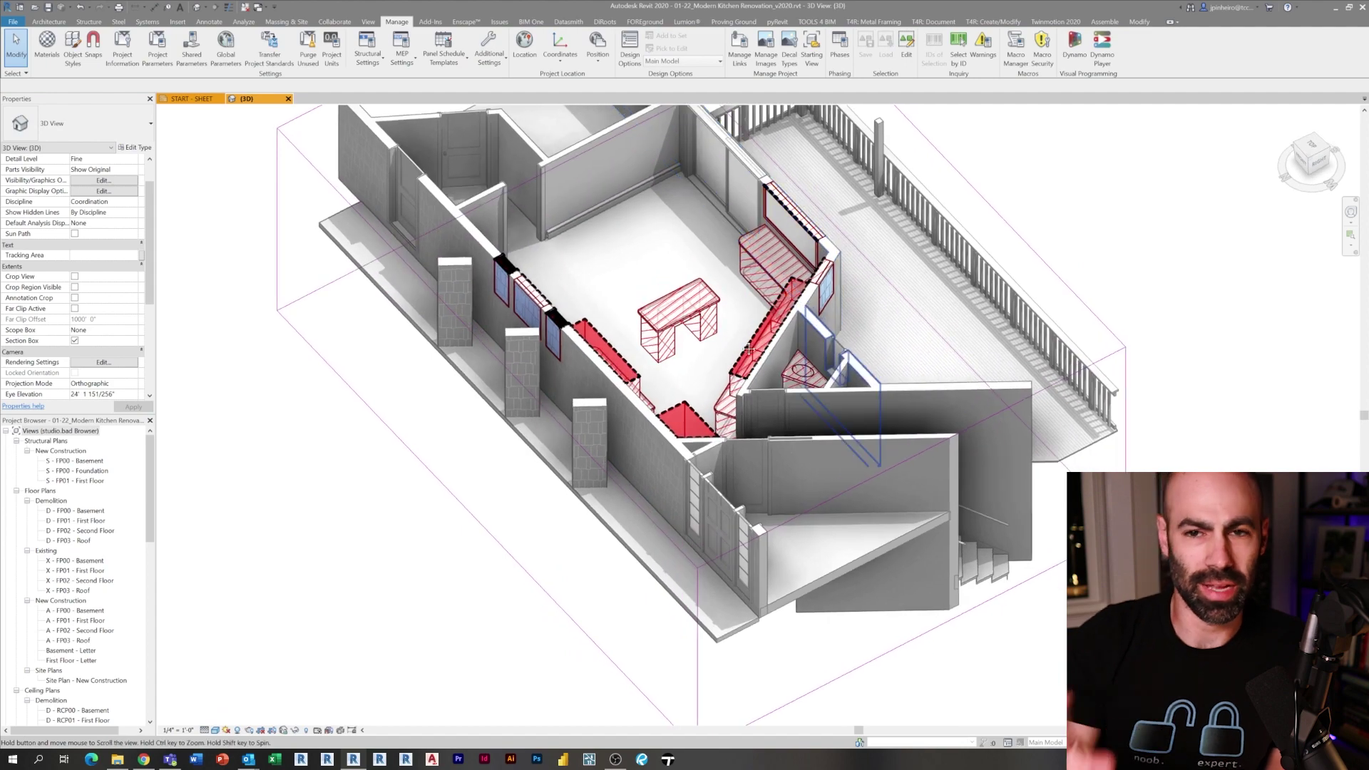
scroll(738, 352, up, 4)
shift+middle_drag(738, 352, 808, 285)
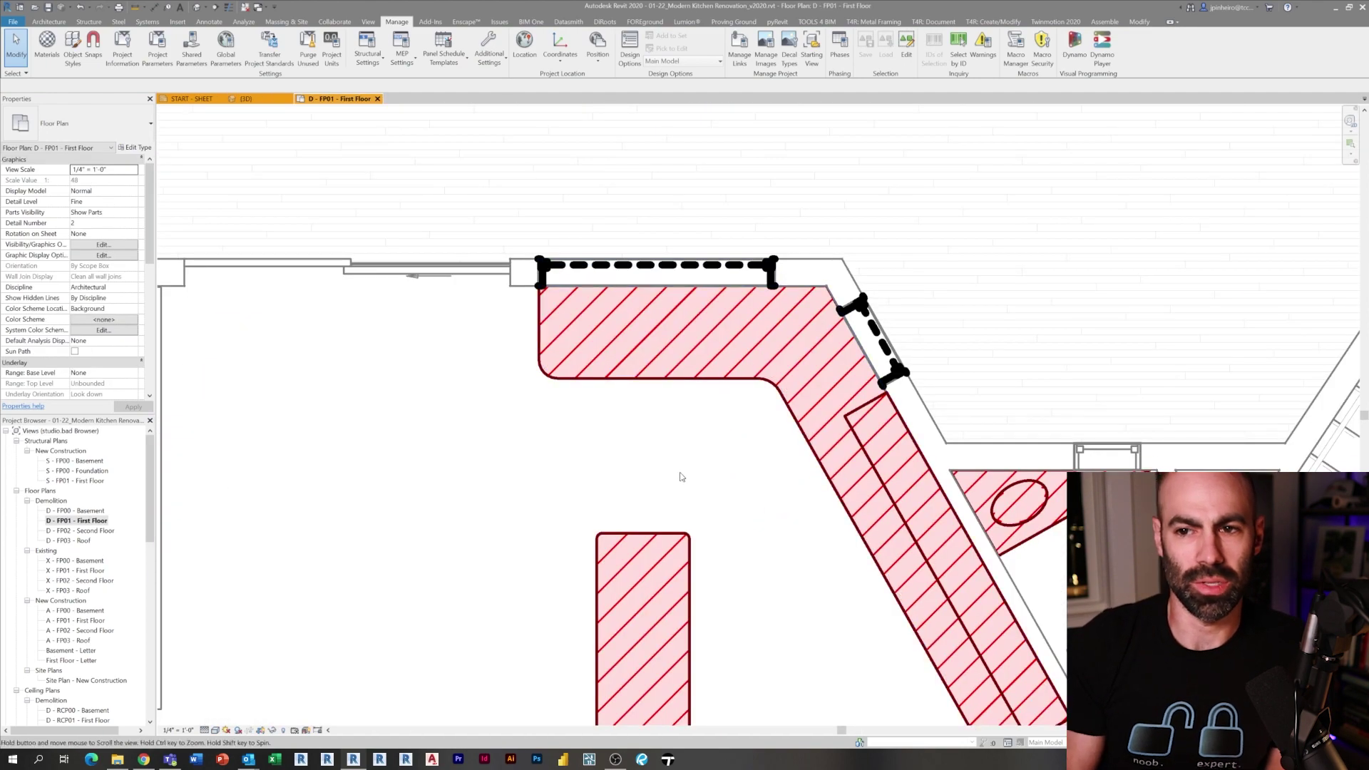
scroll(611, 490, down, 3)
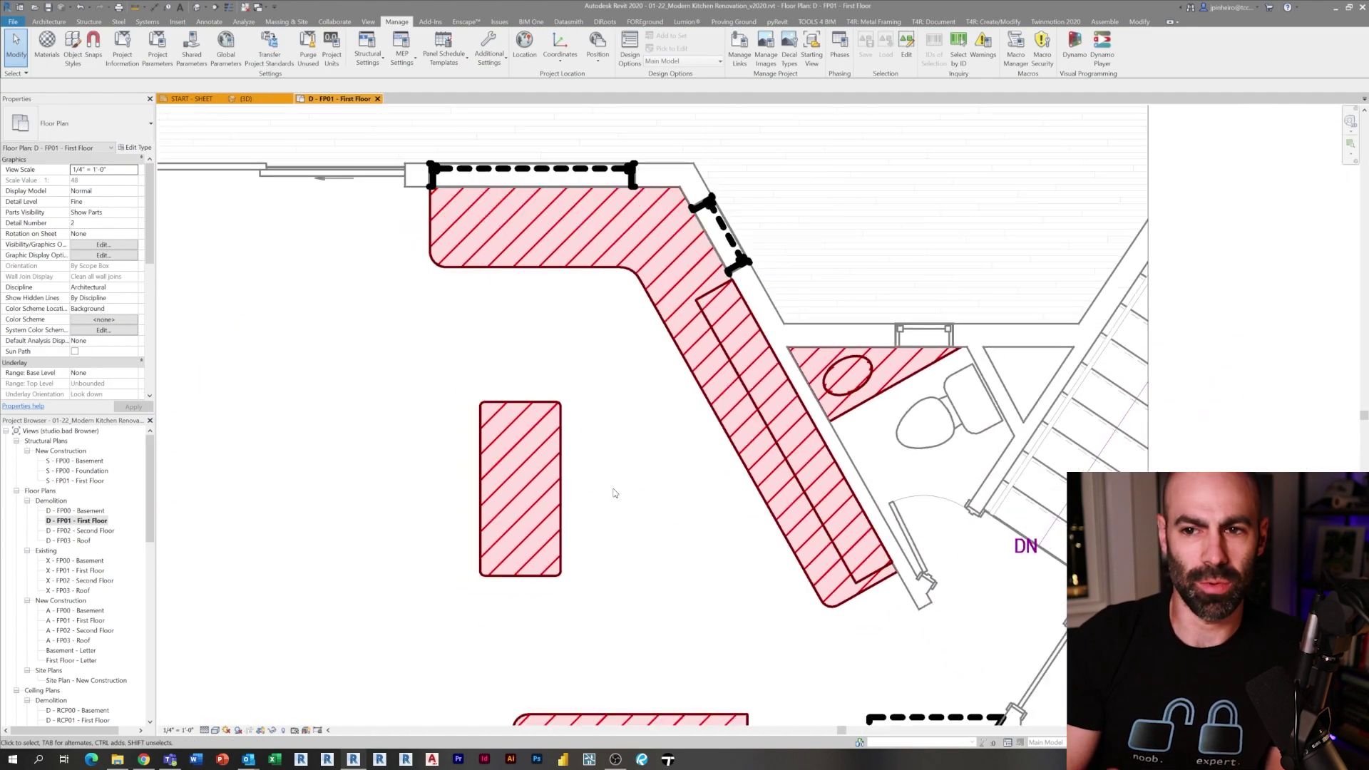
scroll(626, 290, up, 5)
scroll(474, 233, down, 2)
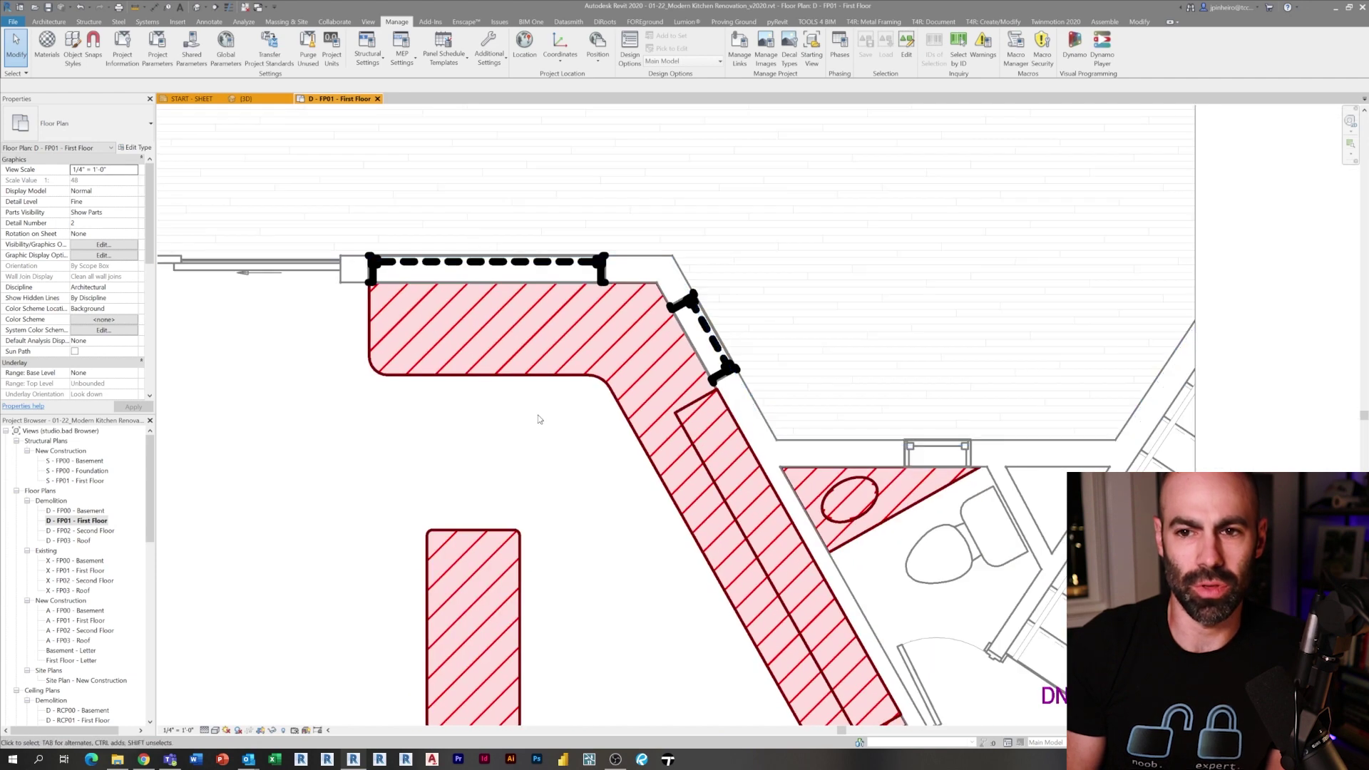
middle_drag(538, 410, 562, 474)
Open the project's phasing settings and review the phase filters from Show Complete to Show Previous Phase.
click(839, 49)
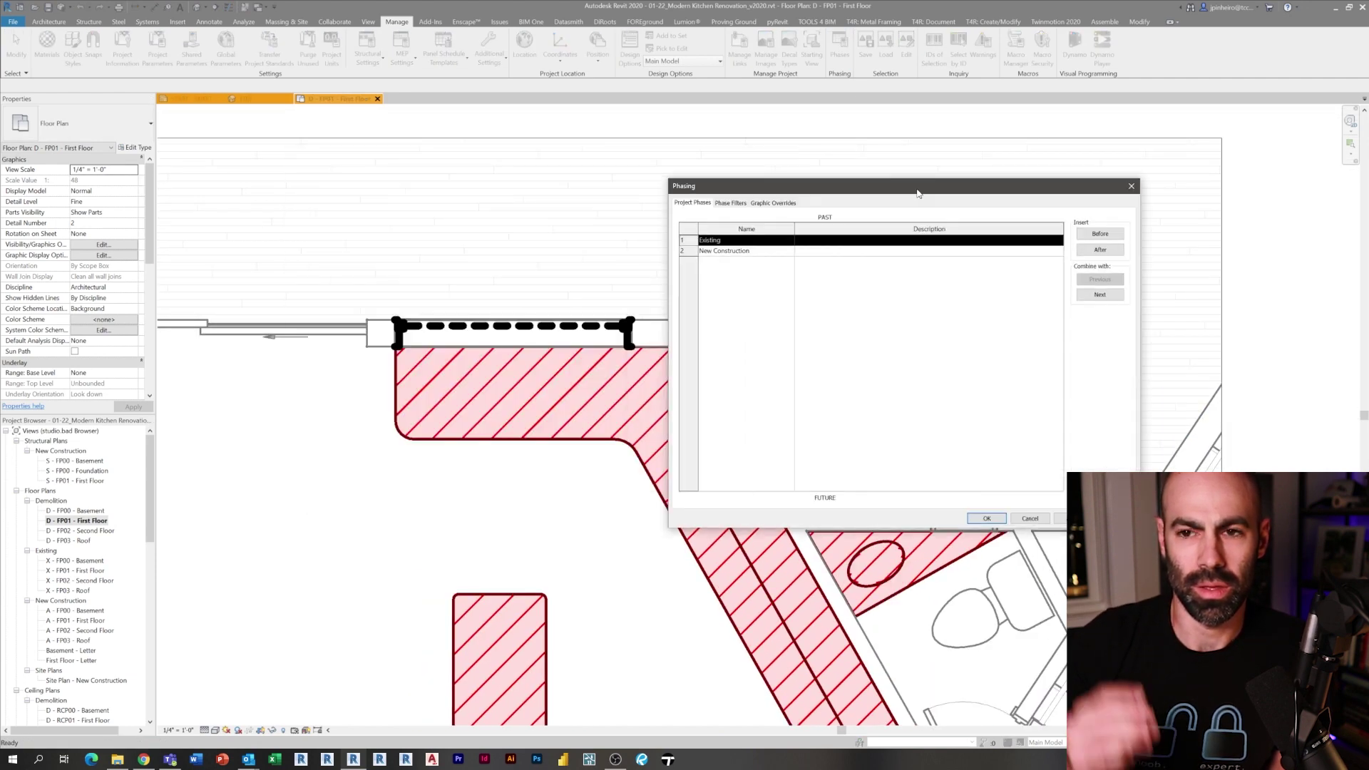
click(686, 192)
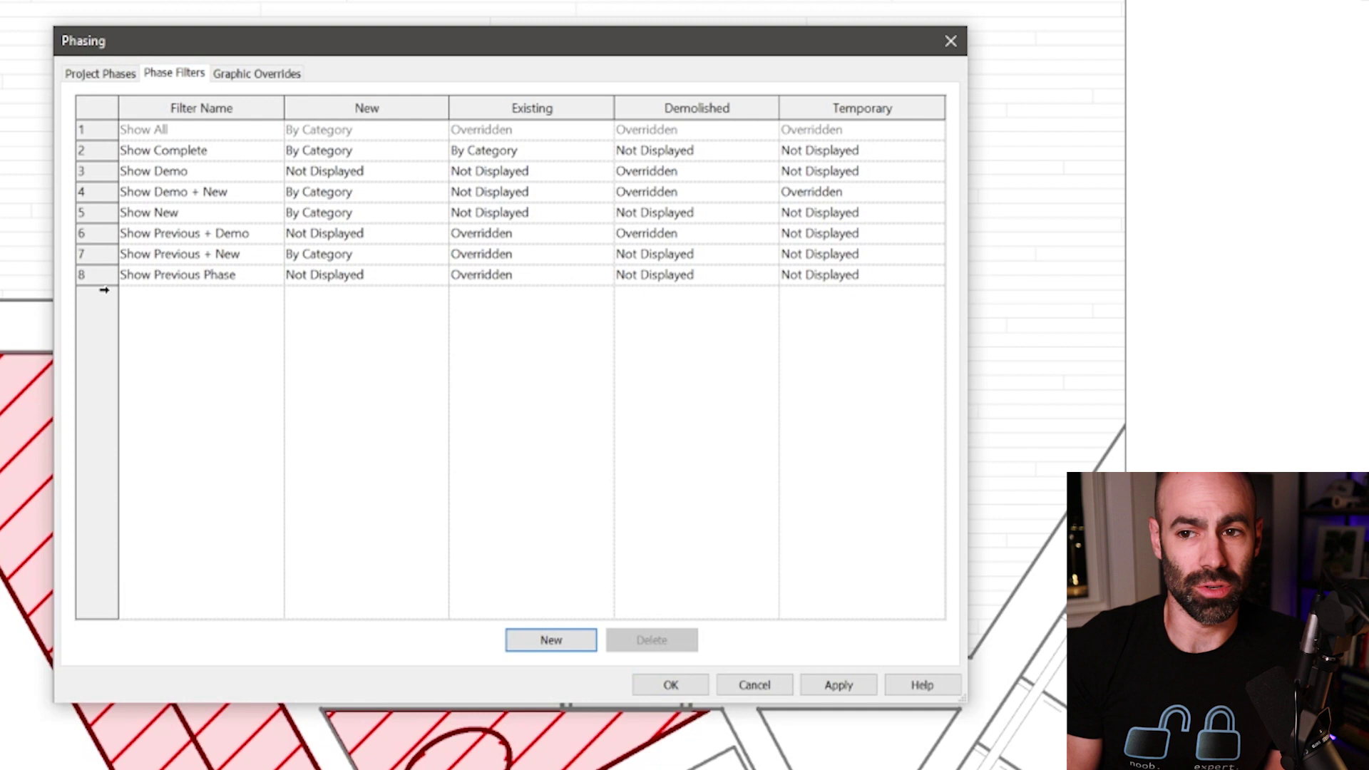
click(85, 151)
click(93, 172)
click(100, 210)
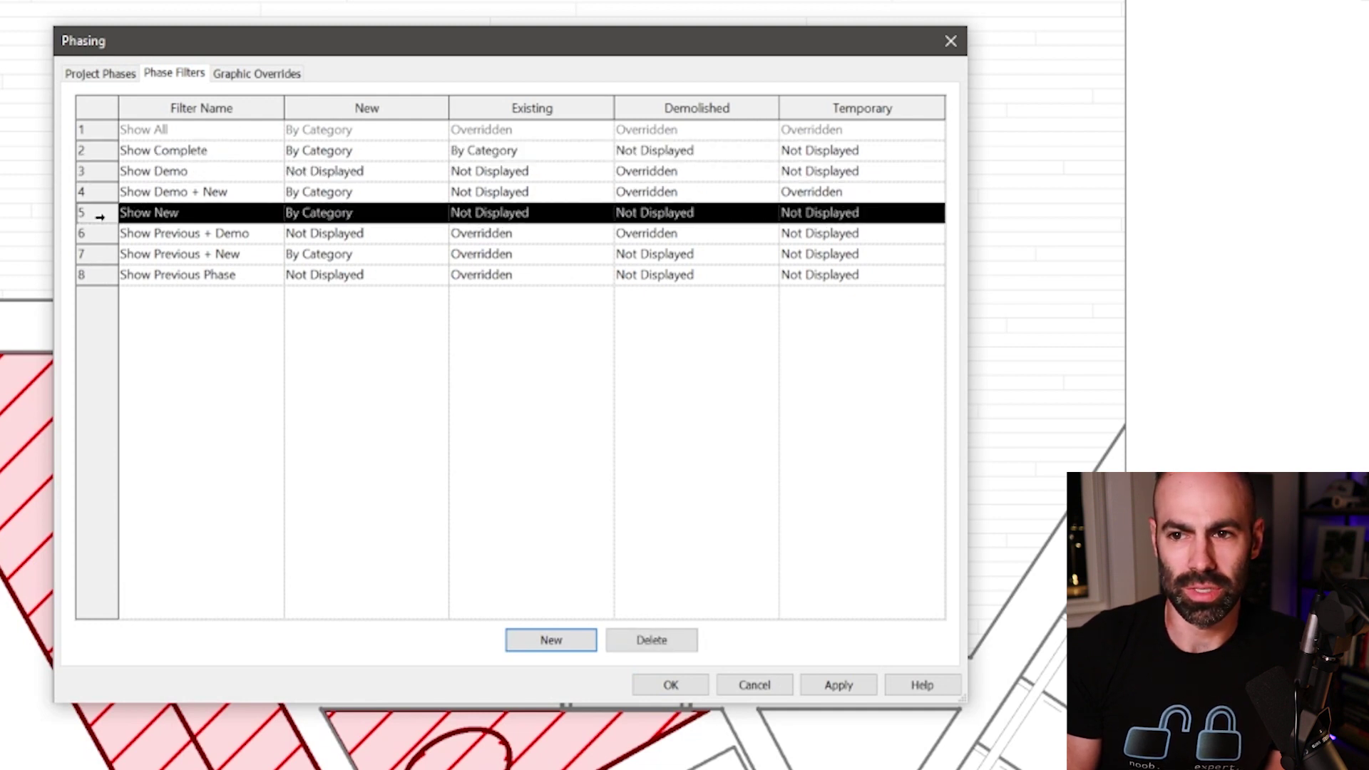
key(Down)
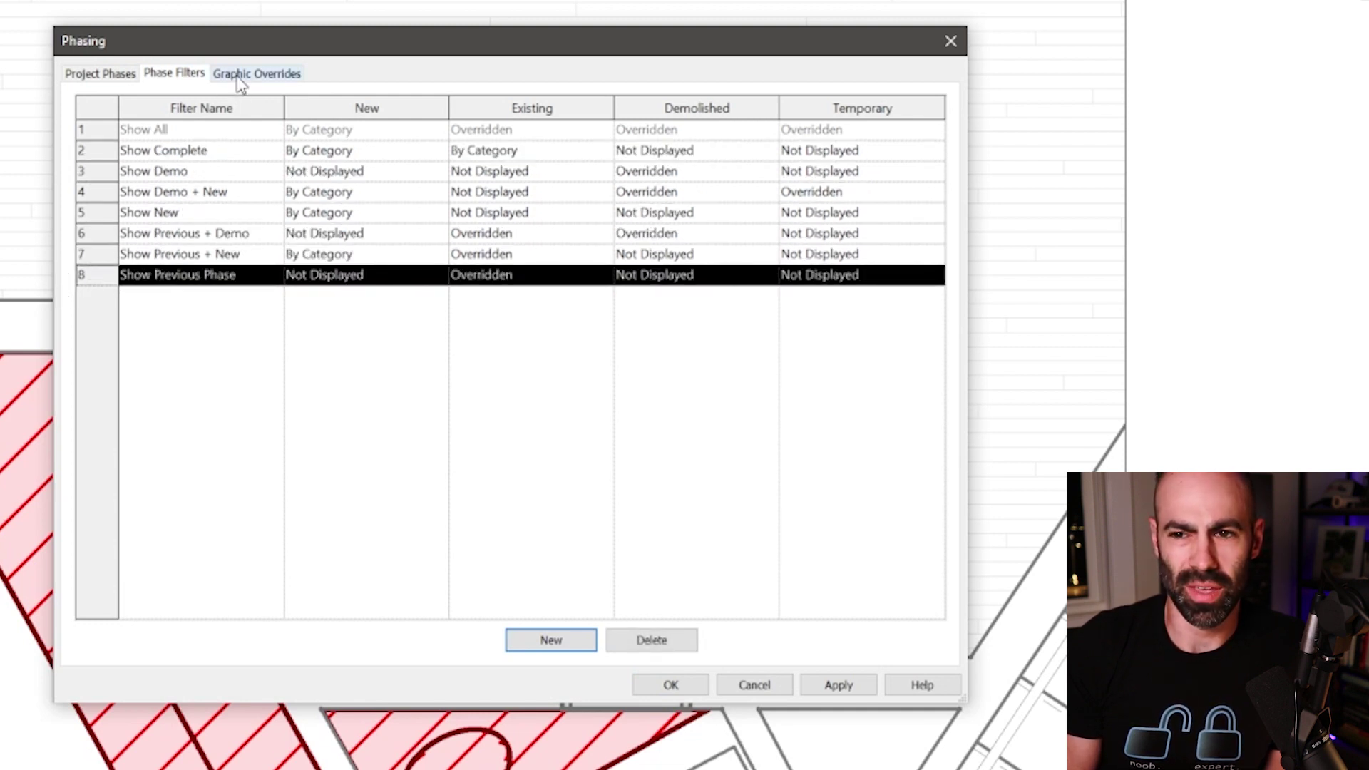
Inspect the projection/surface line and pattern overrides of the Demolished phase status without changing them.
click(239, 78)
click(109, 168)
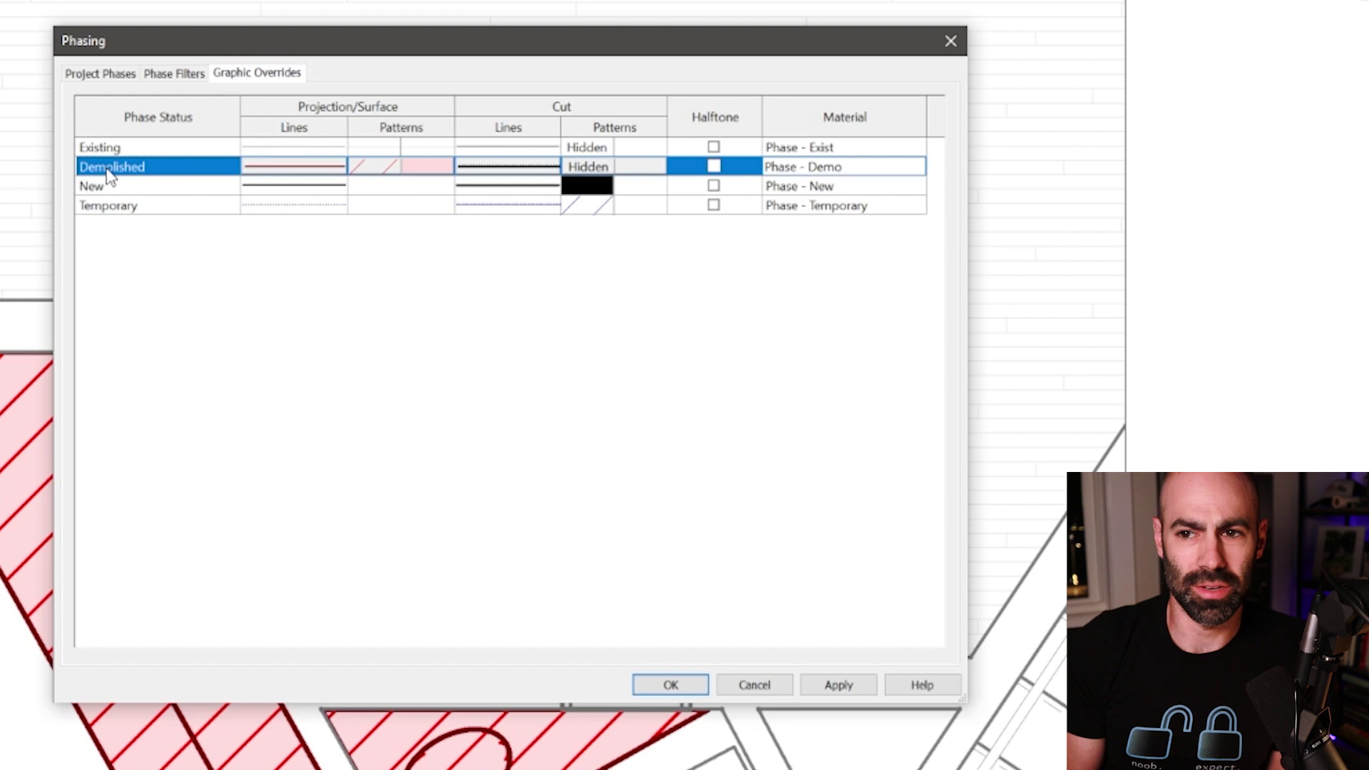
click(300, 168)
click(649, 447)
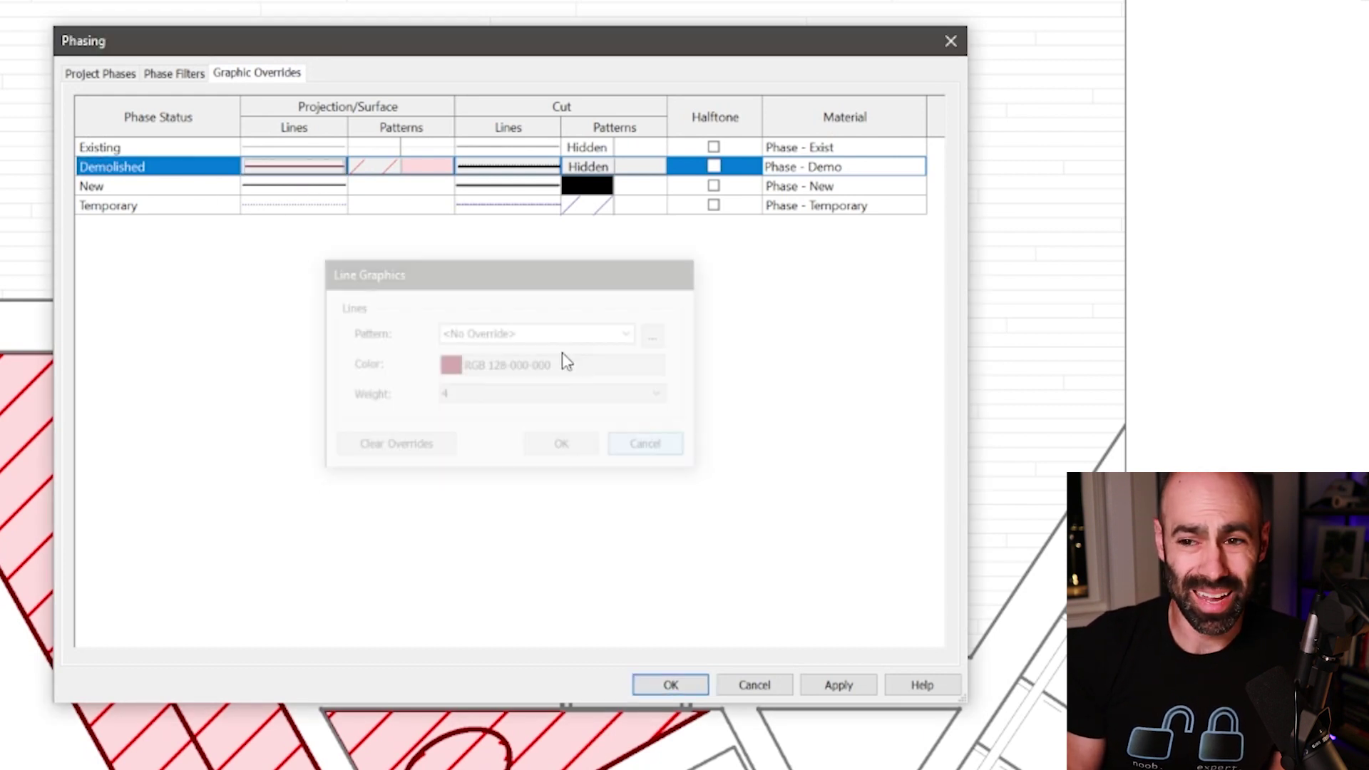
click(392, 168)
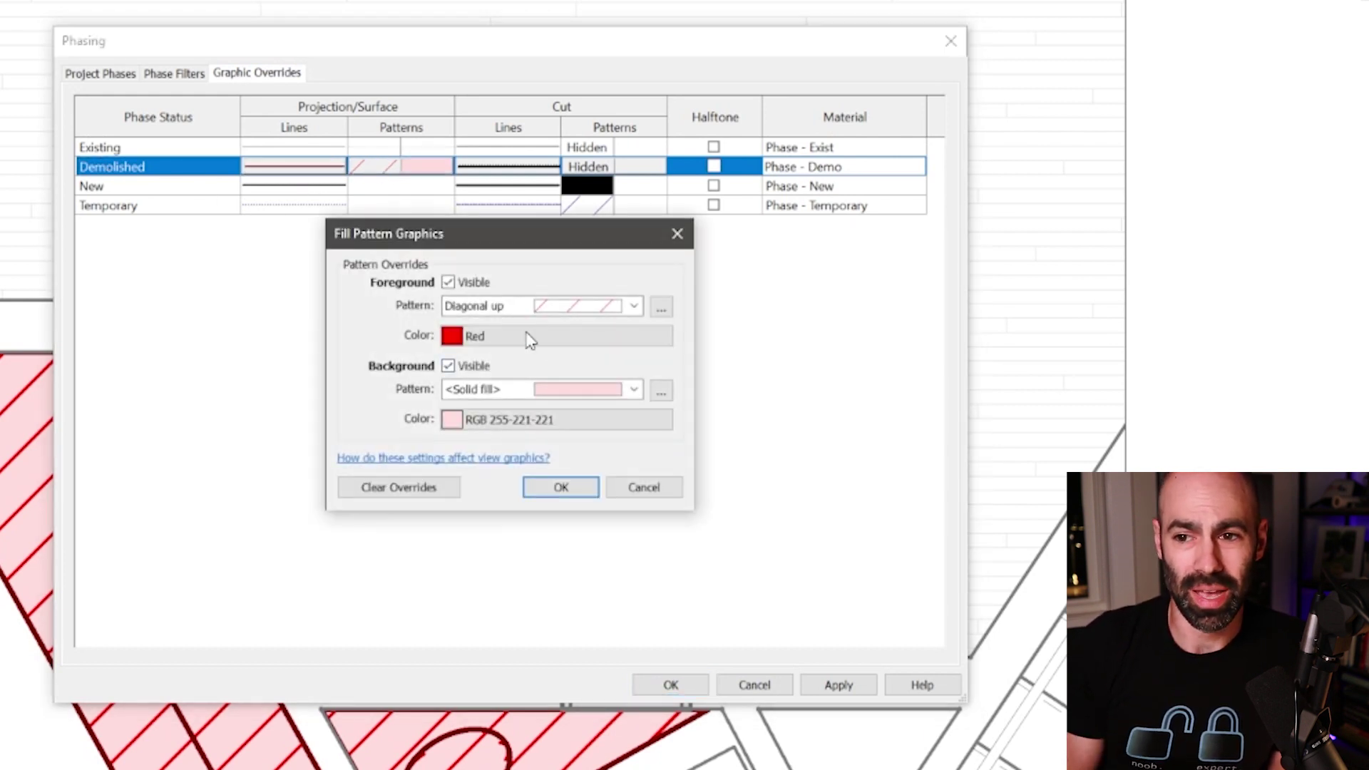
click(643, 488)
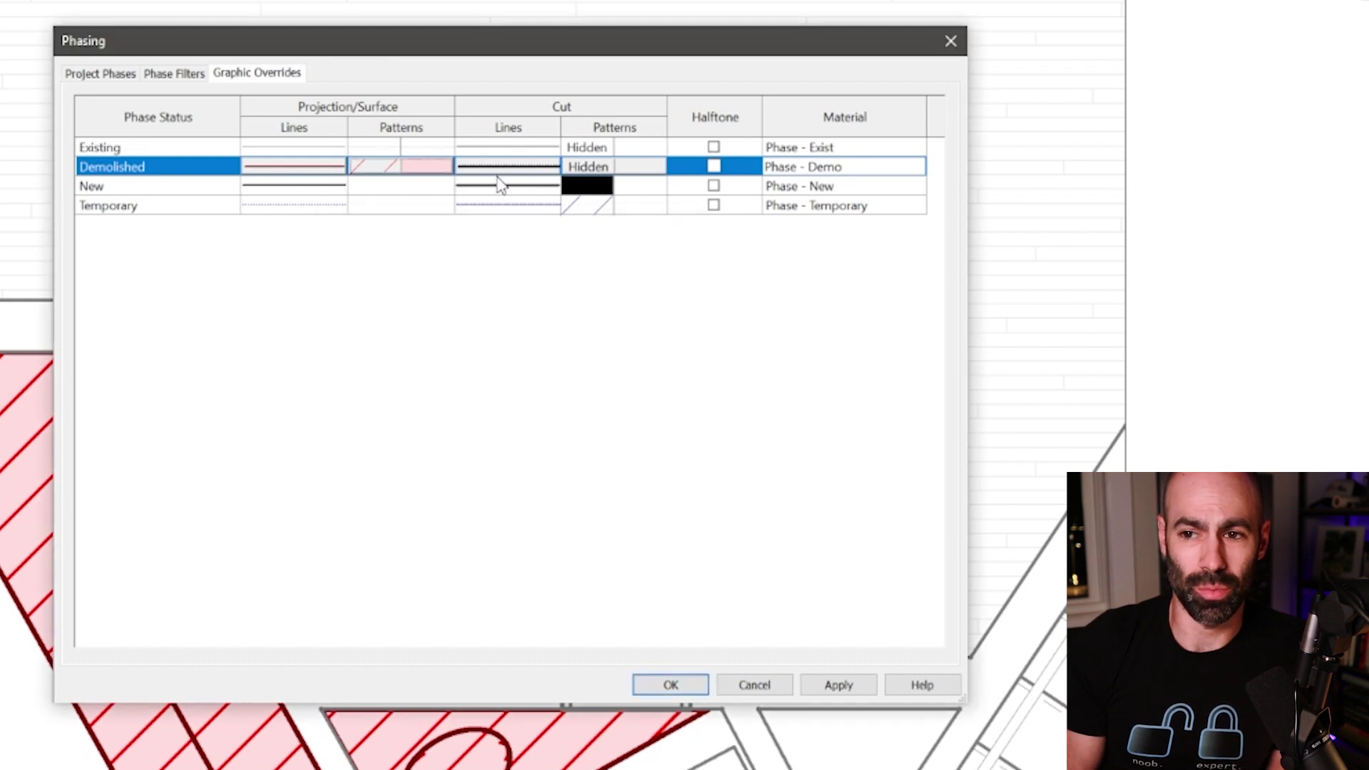
Inspect the cut line and cut pattern overrides of the Demolished phase status, and close the phasing settings.
click(487, 170)
click(649, 447)
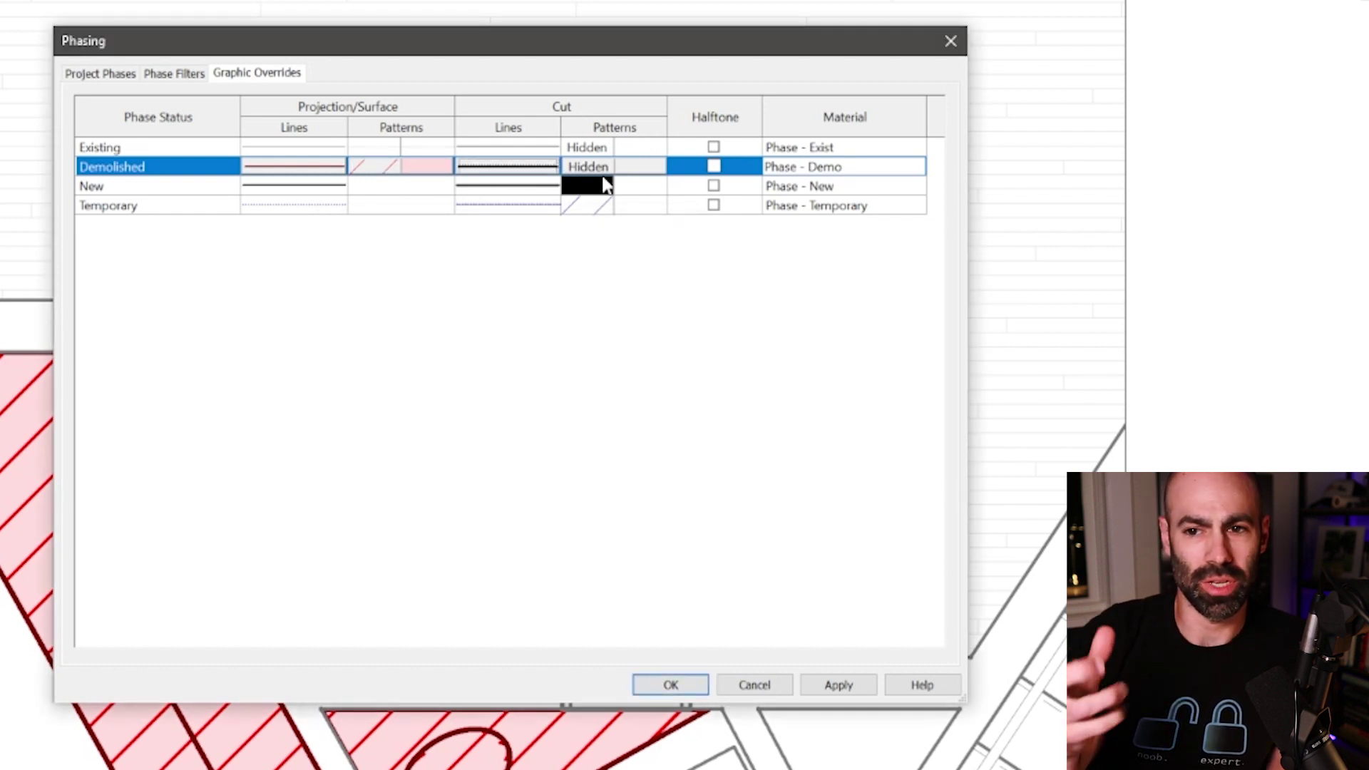
click(588, 168)
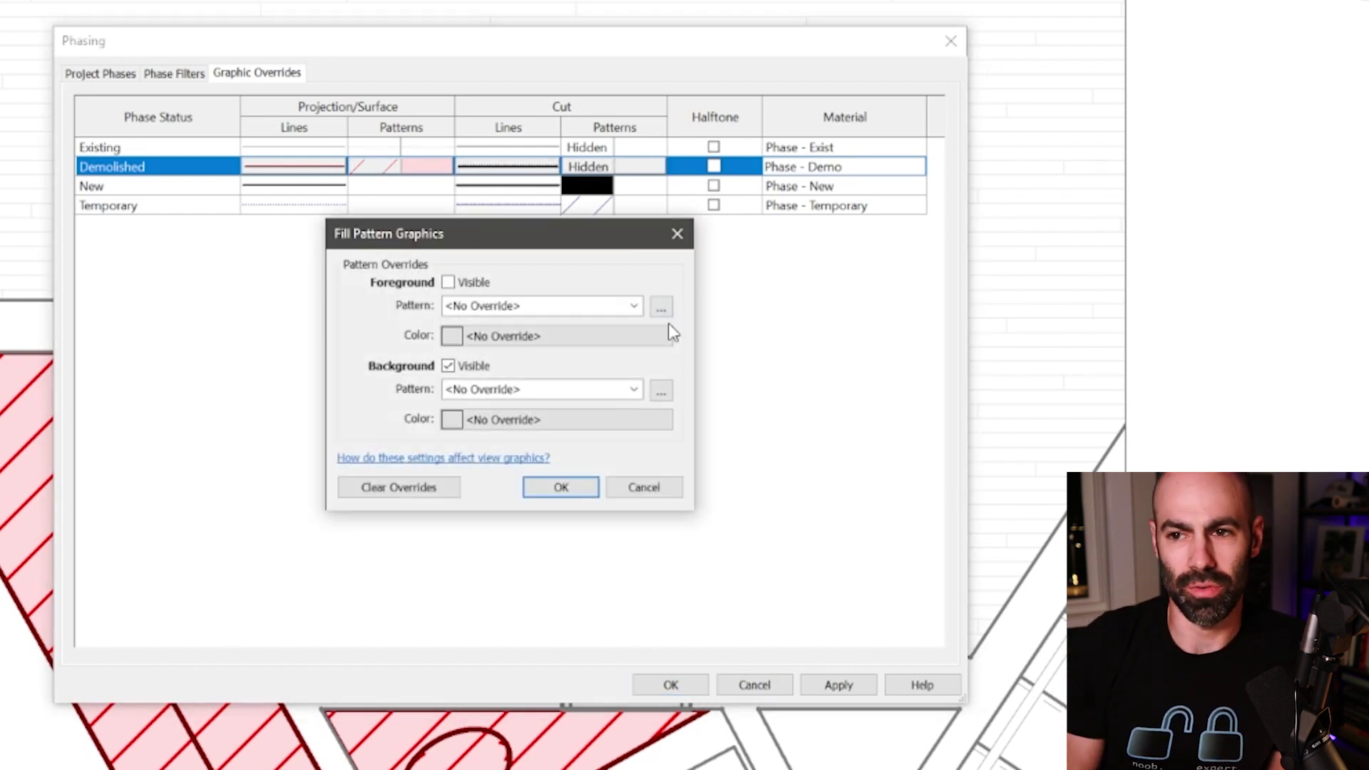
click(671, 488)
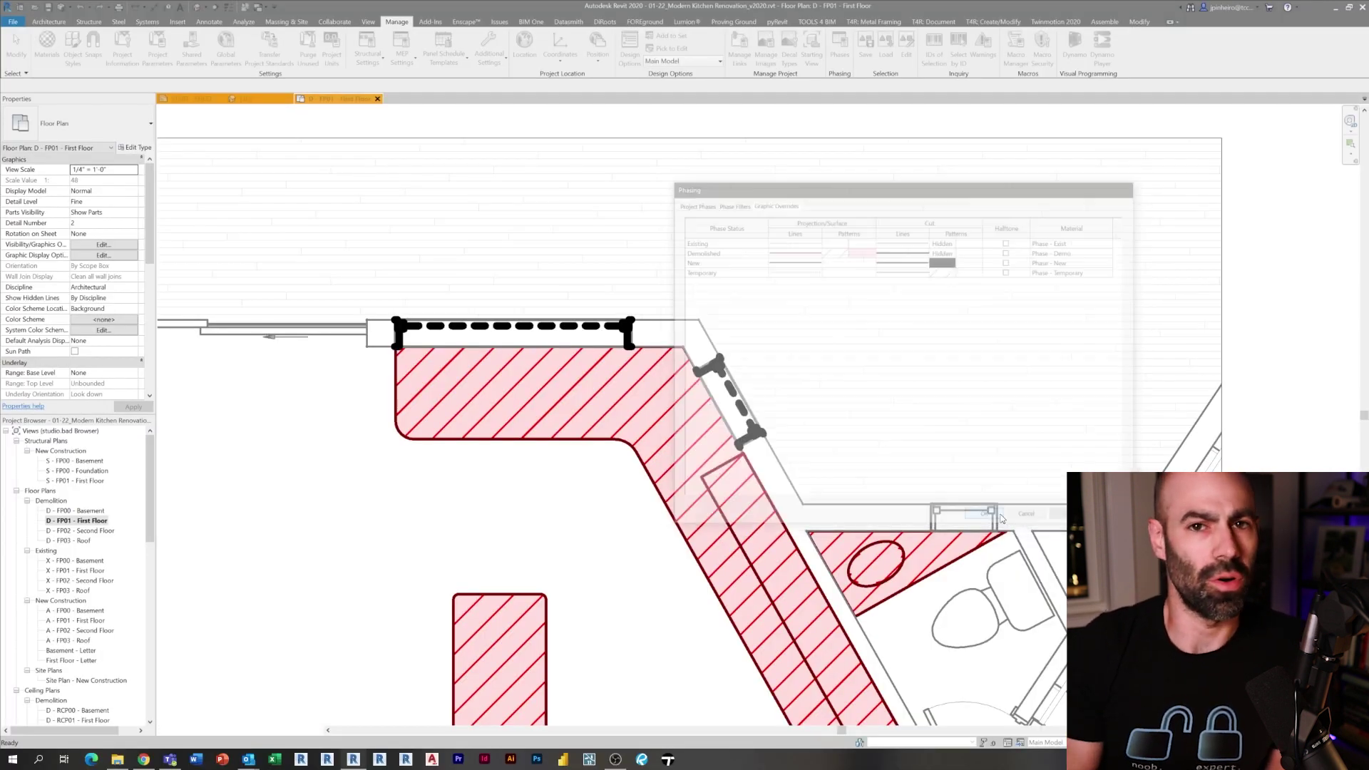
click(1030, 518)
Split the exterior wall just outside the two demolished kitchen windows, once near the sliding door and once on the angled wall.
middle_drag(870, 476, 895, 471)
scroll(779, 391, down, 2)
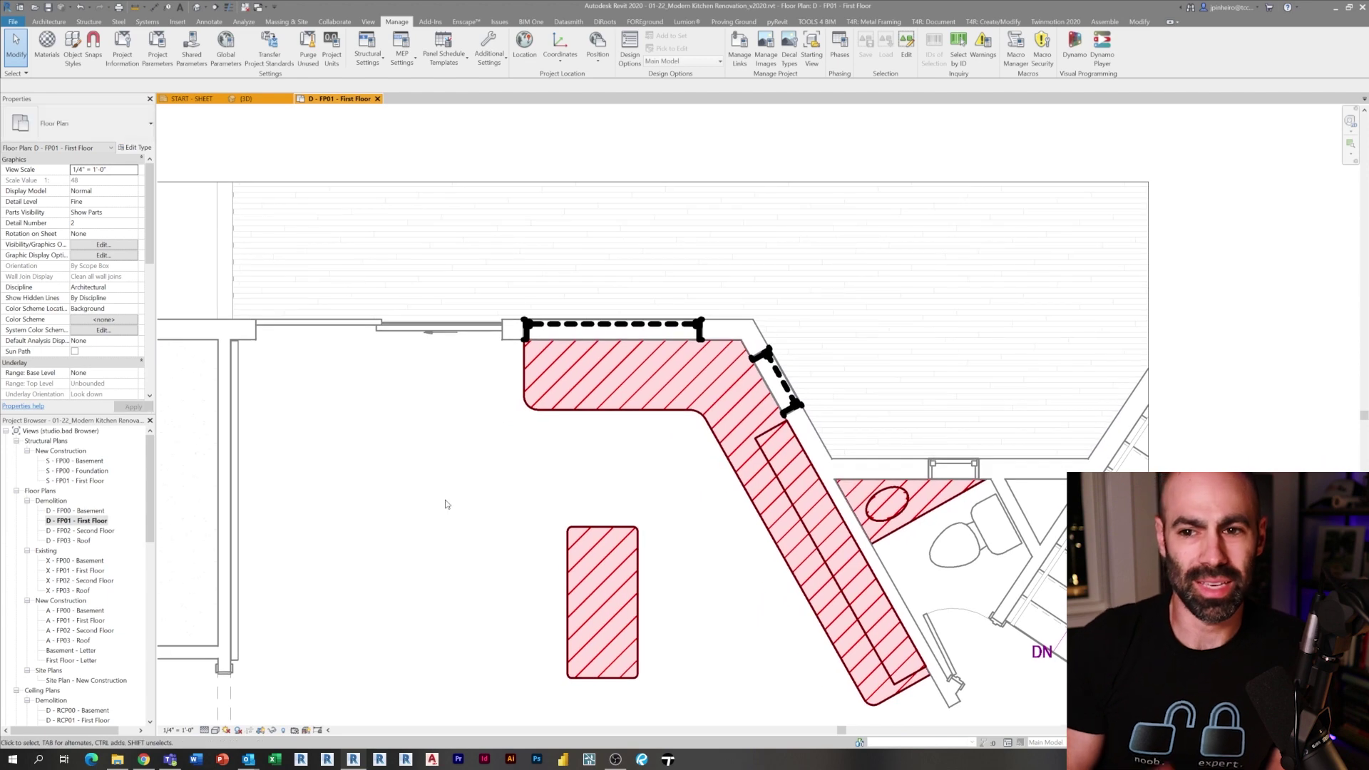
scroll(507, 324, up, 1)
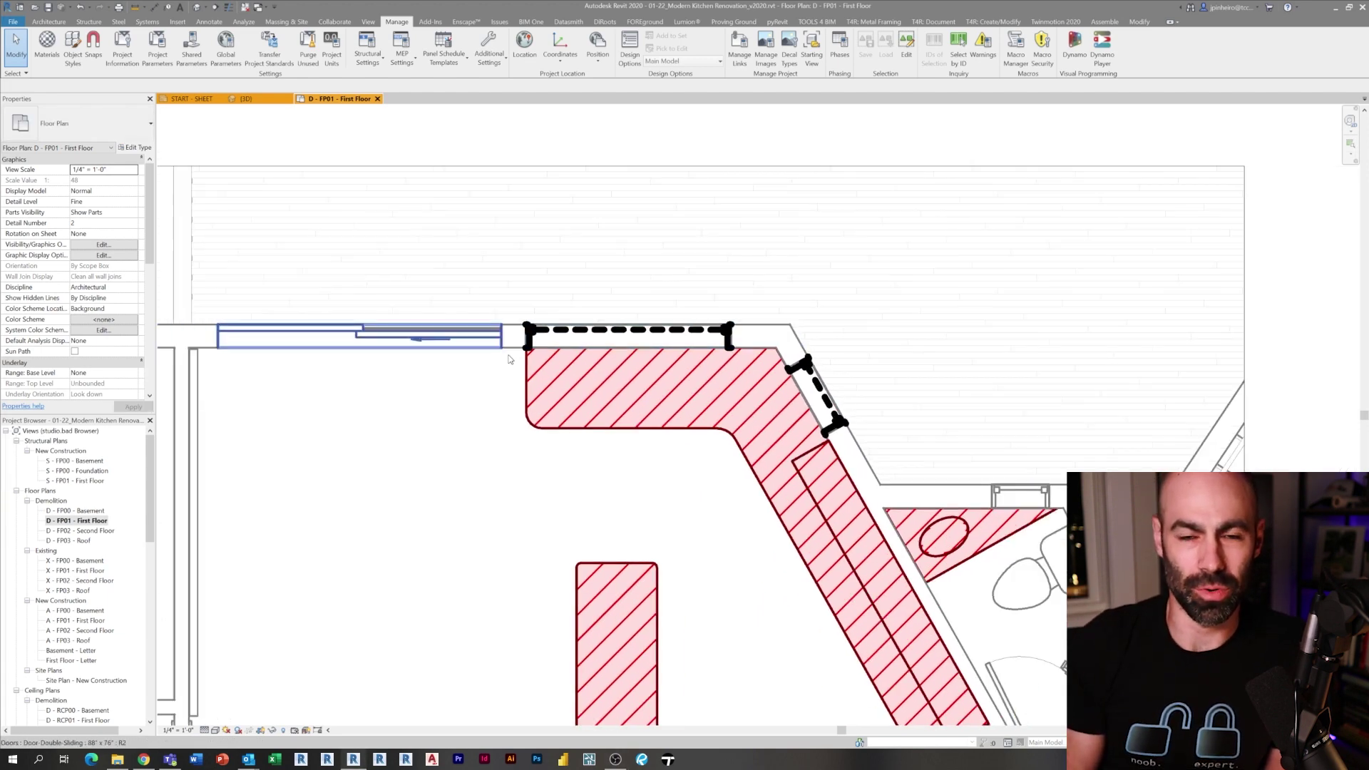
scroll(524, 322, up, 2)
key(s)
key(l)
scroll(524, 305, up, 2)
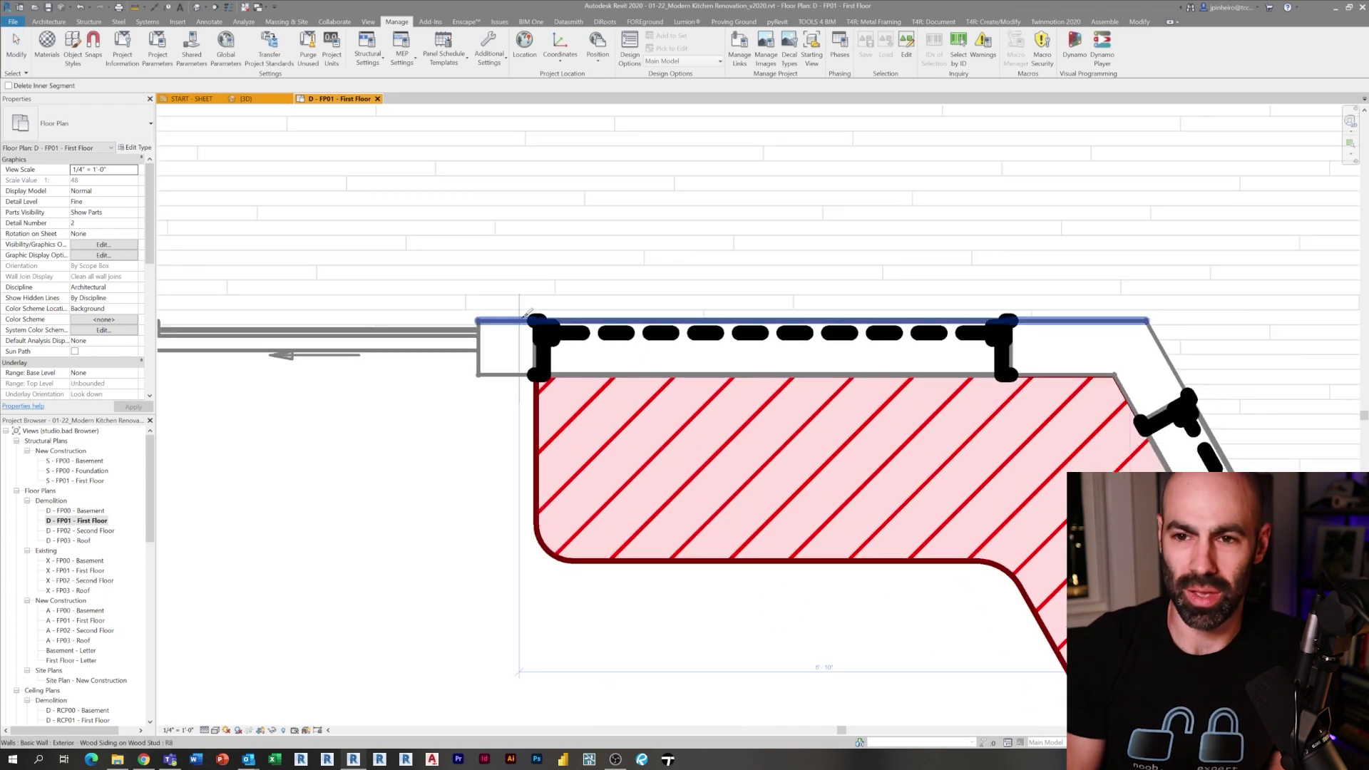
click(527, 320)
scroll(542, 329, down, 3)
scroll(927, 471, up, 3)
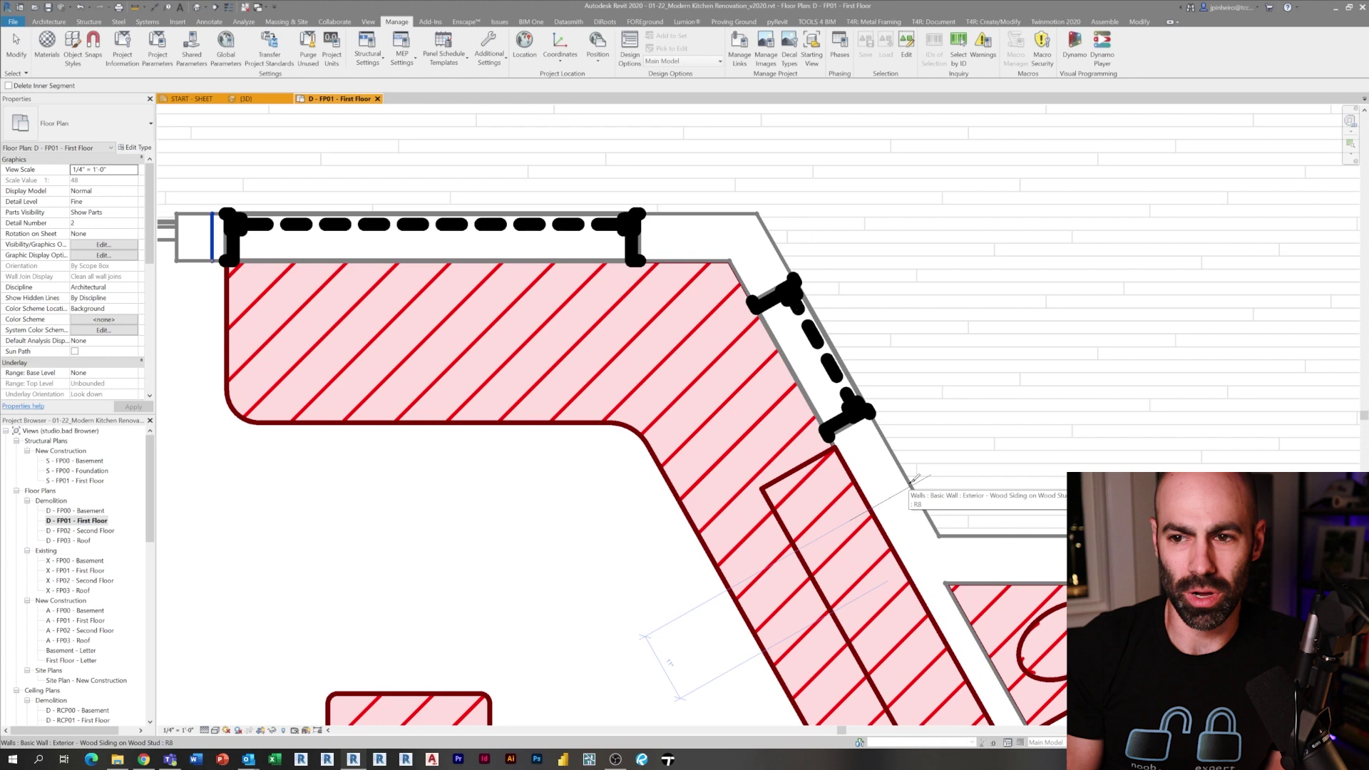
click(906, 482)
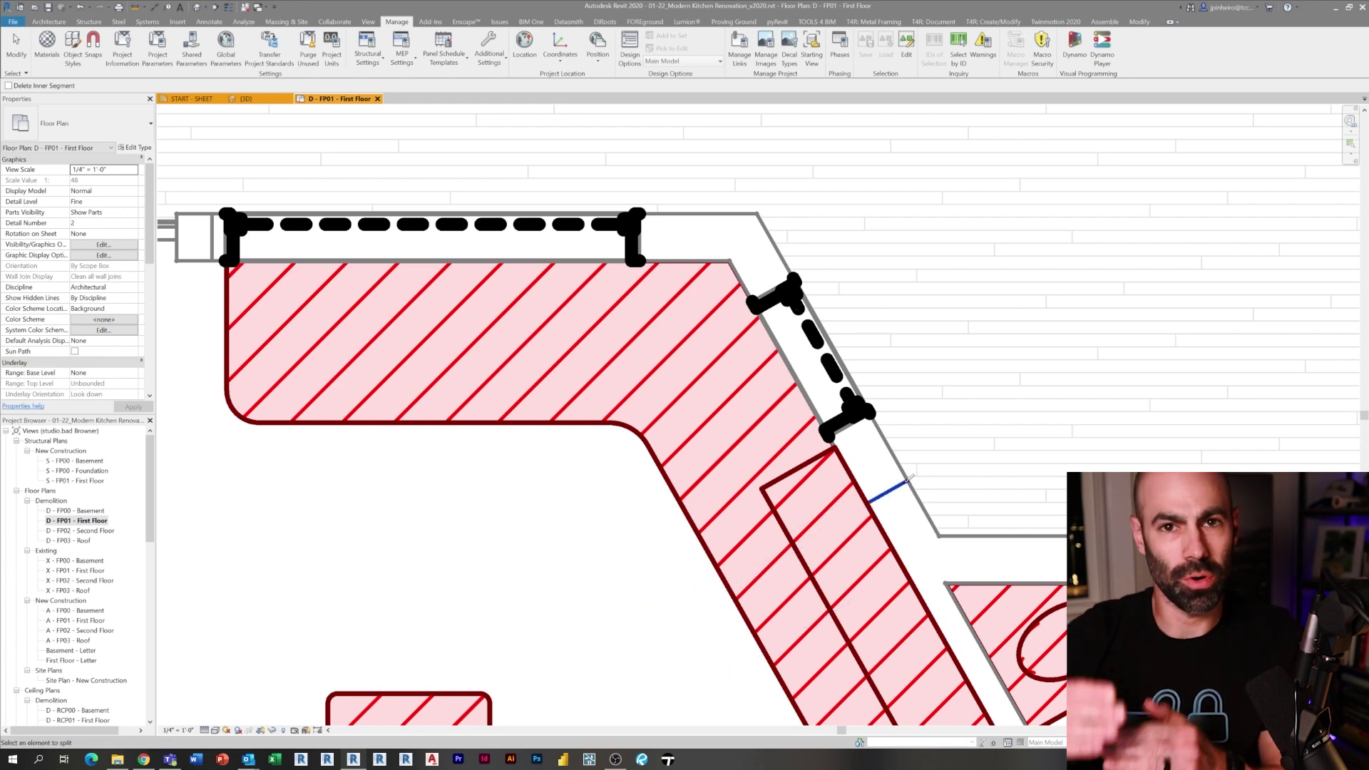
key(Escape)
Set Phase Demolished to New Construction for the two split exterior wall segments around the kitchen corner windows, with the 3D view open.
click(774, 265)
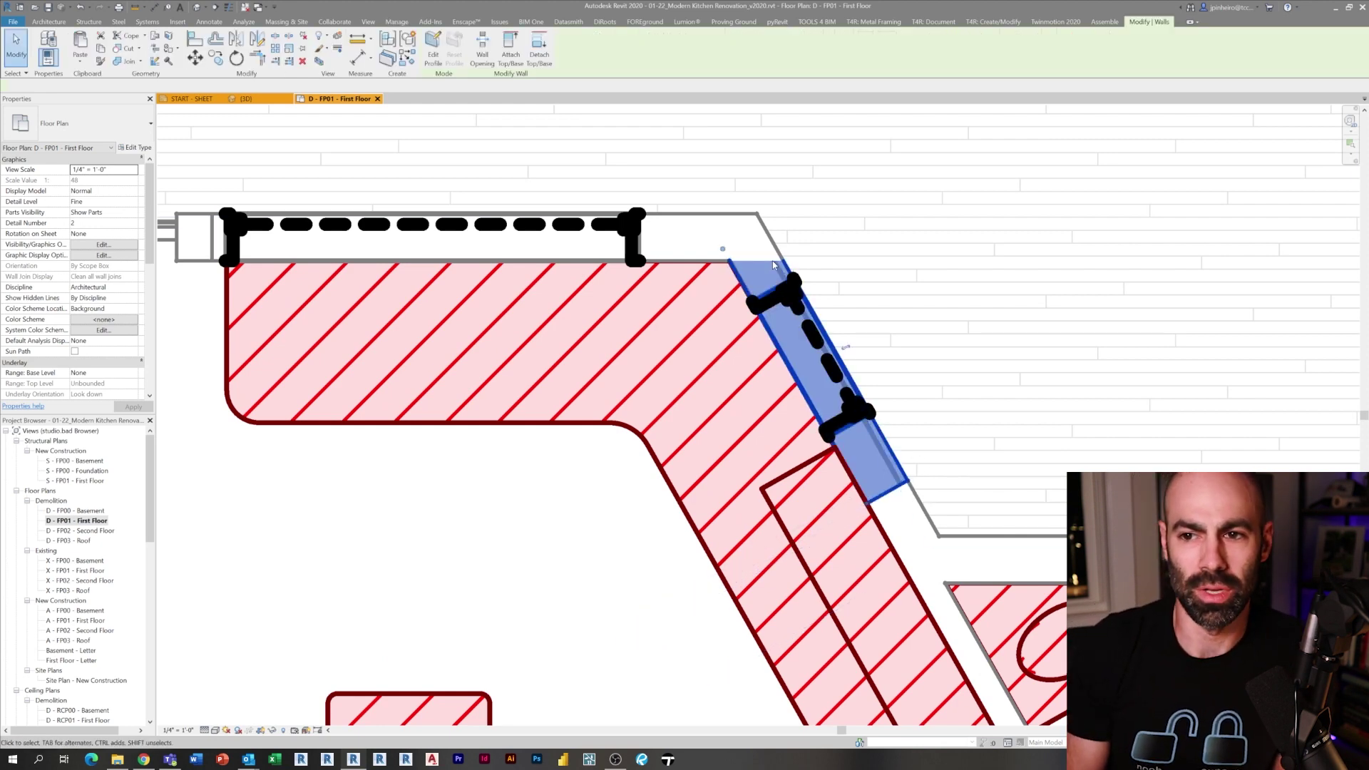
ctrl+click(694, 211)
scroll(693, 323, down, 3)
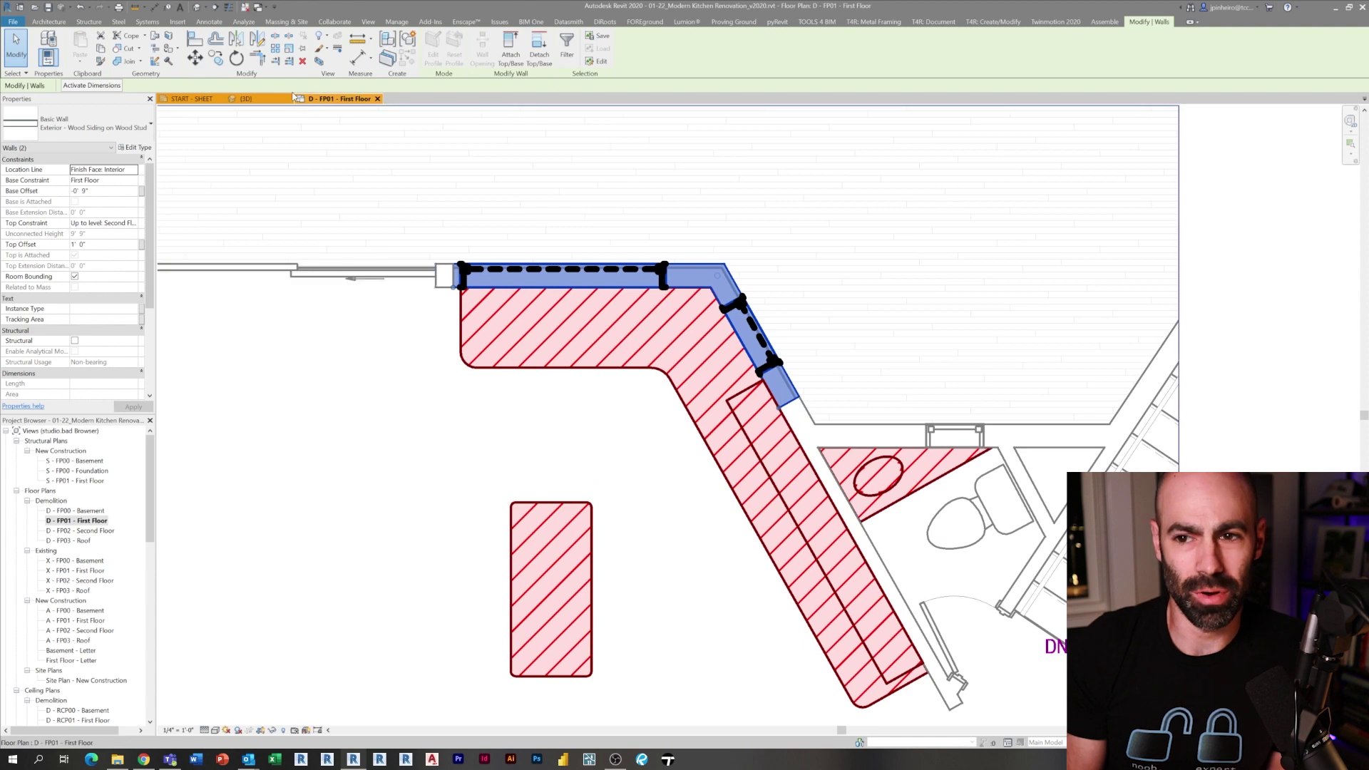
click(246, 99)
shift+middle_drag(713, 414, 693, 401)
scroll(388, 507, up, 4)
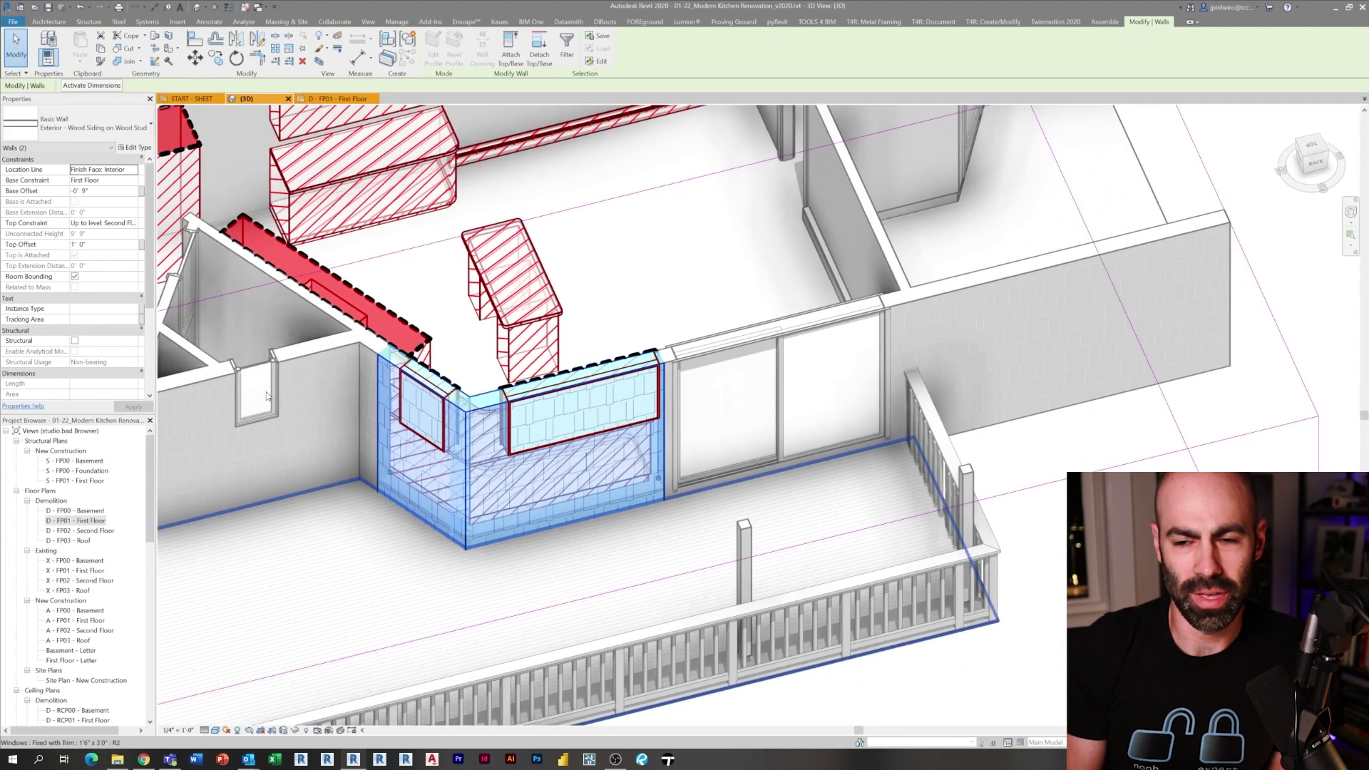
scroll(112, 357, down, 3)
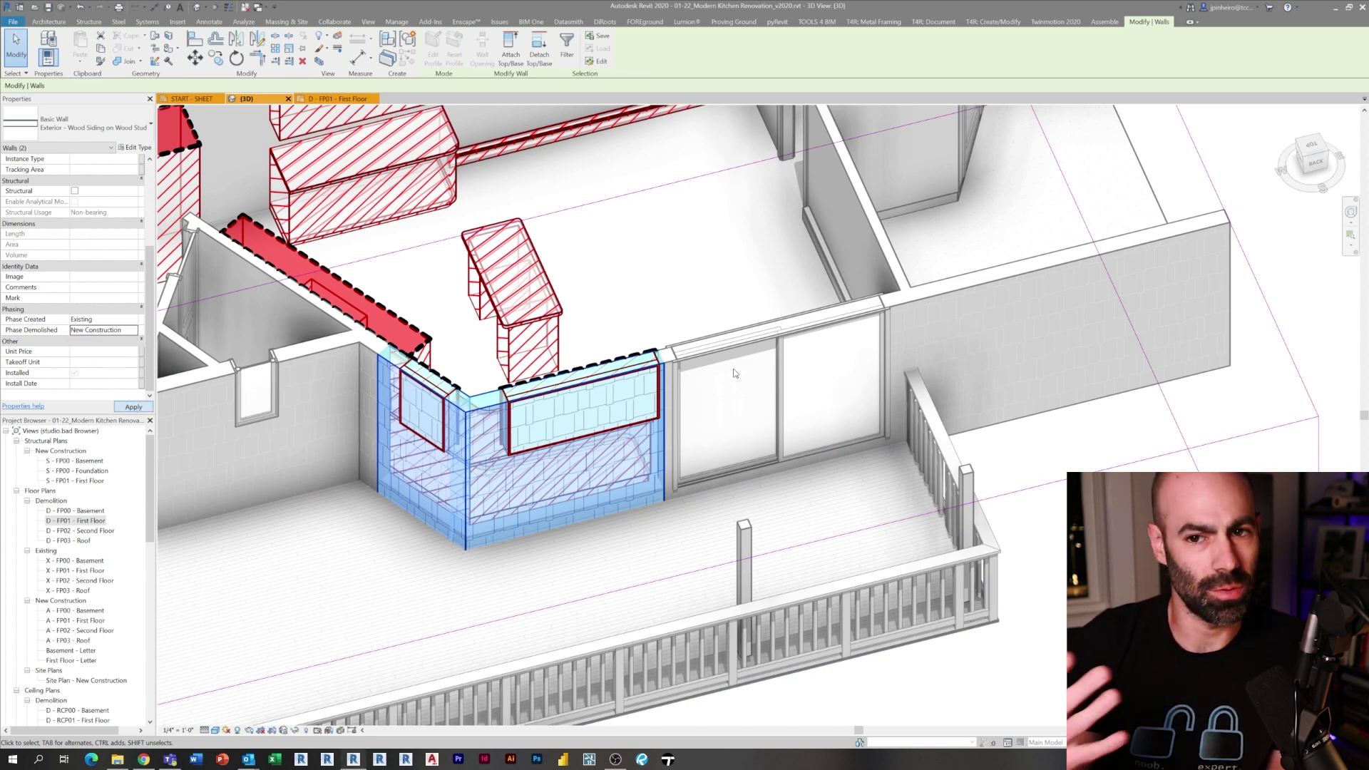
middle_drag(706, 397, 718, 432)
key(Escape)
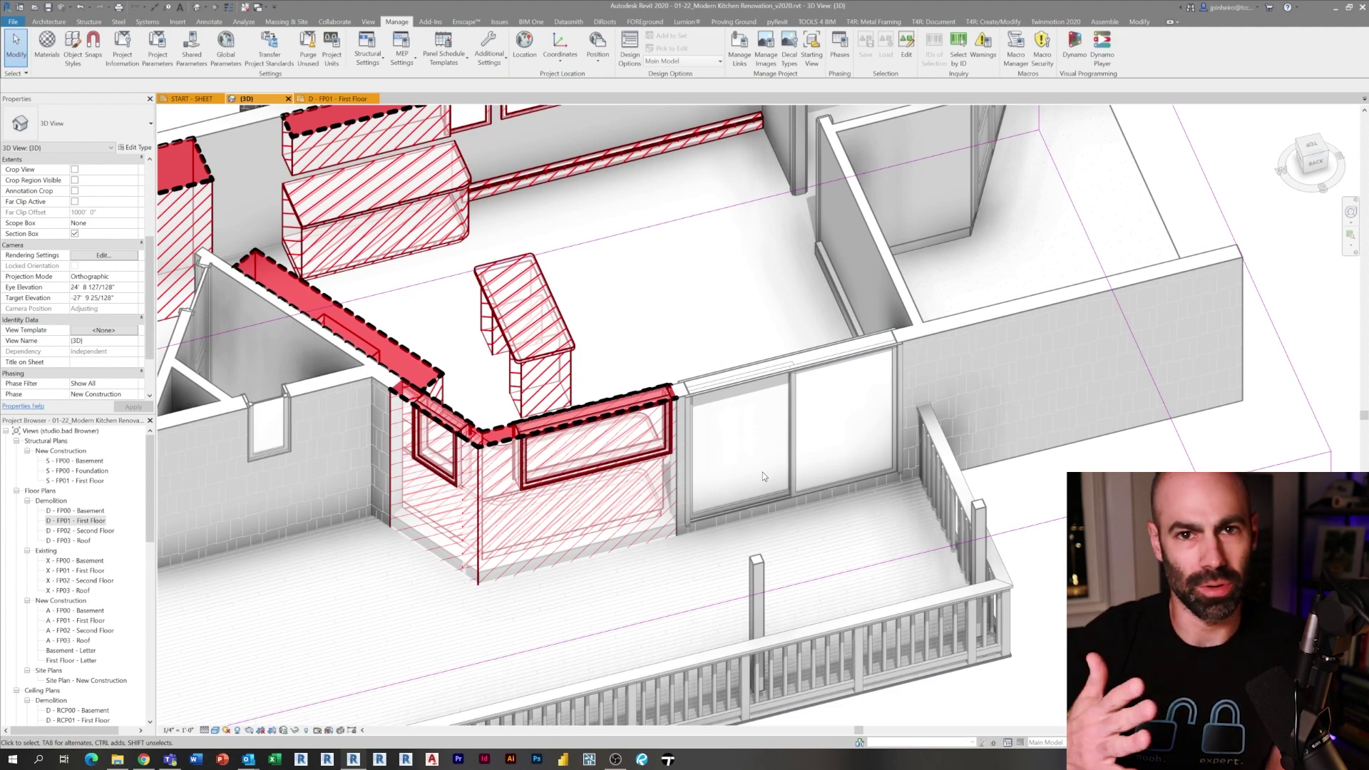
Review the demolished elements in the 3D view and reopen the D - FP01 - First Floor plan.
scroll(819, 410, down, 2)
shift+middle_drag(751, 323, 666, 249)
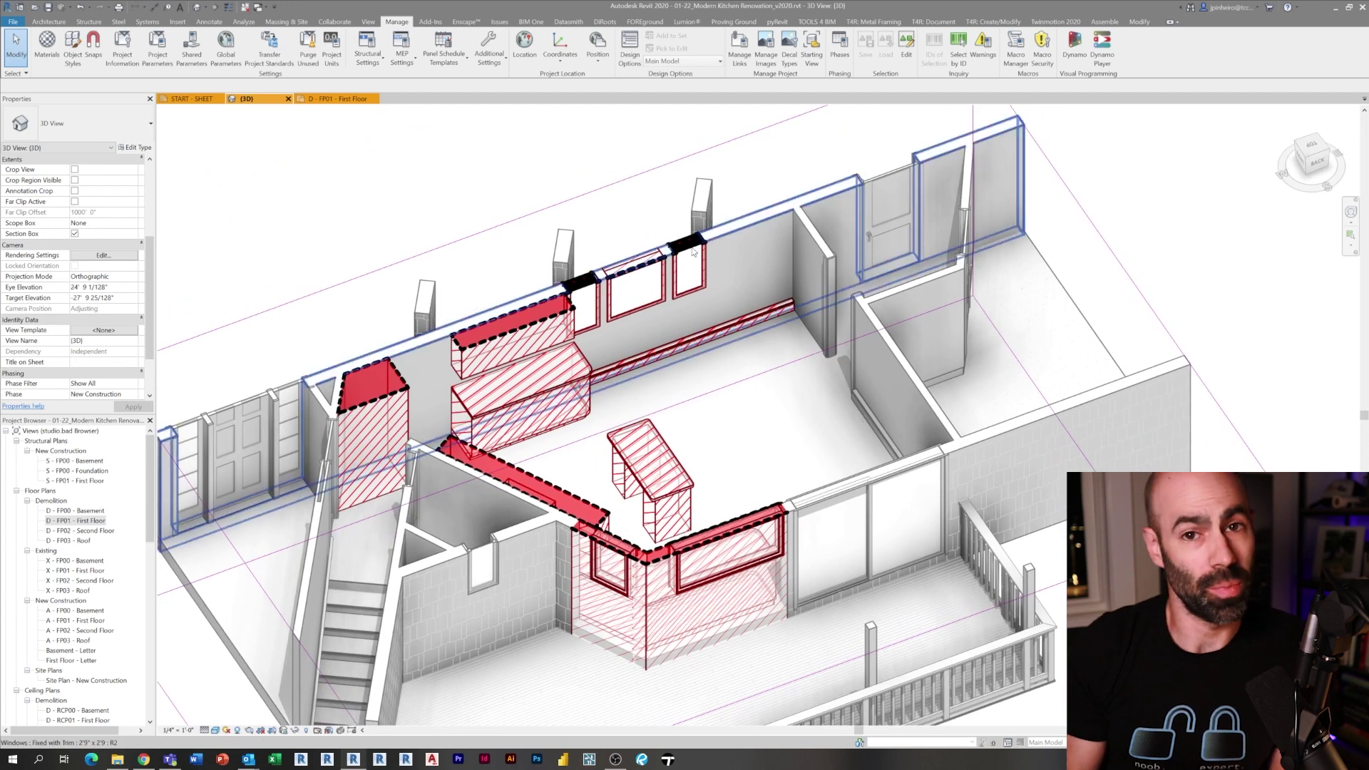
double_click(71, 521)
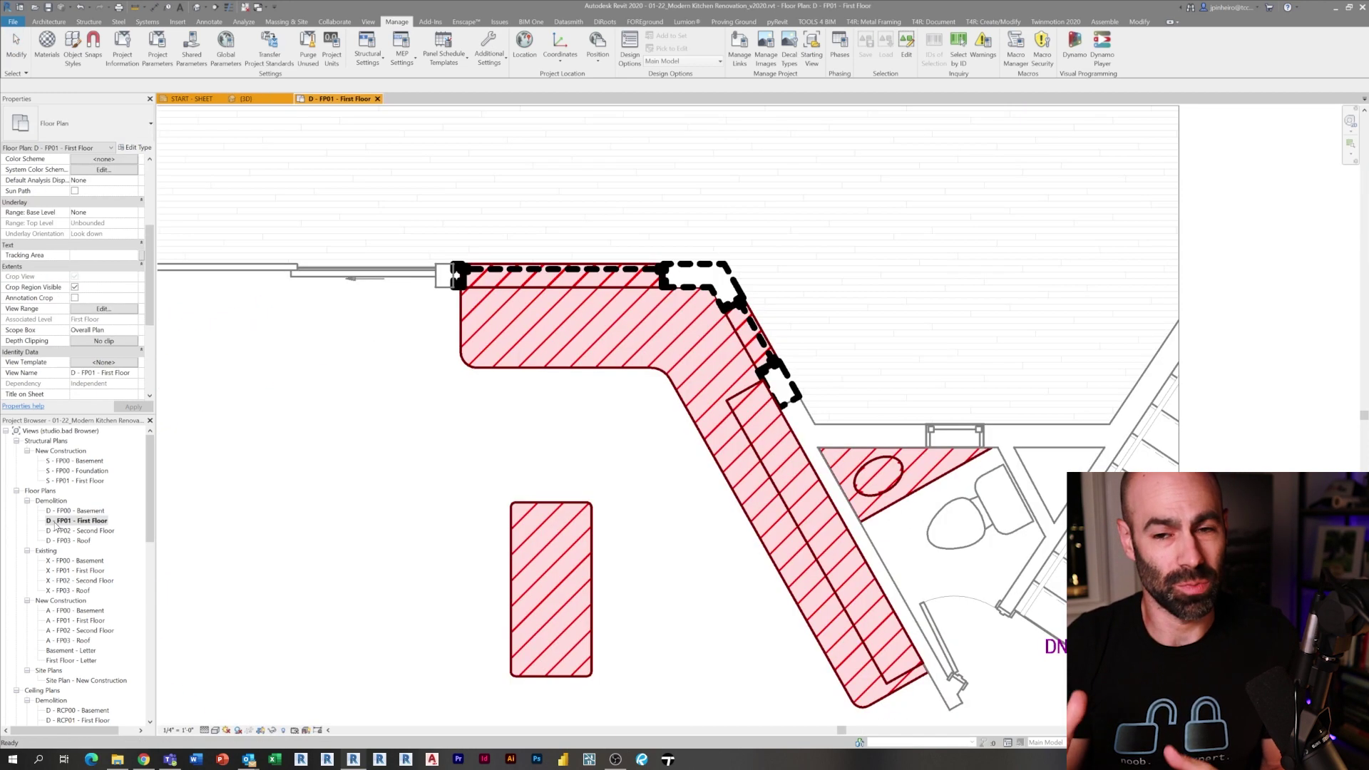
scroll(690, 399, down, 4)
scroll(690, 427, up, 2)
middle_drag(691, 426, 694, 448)
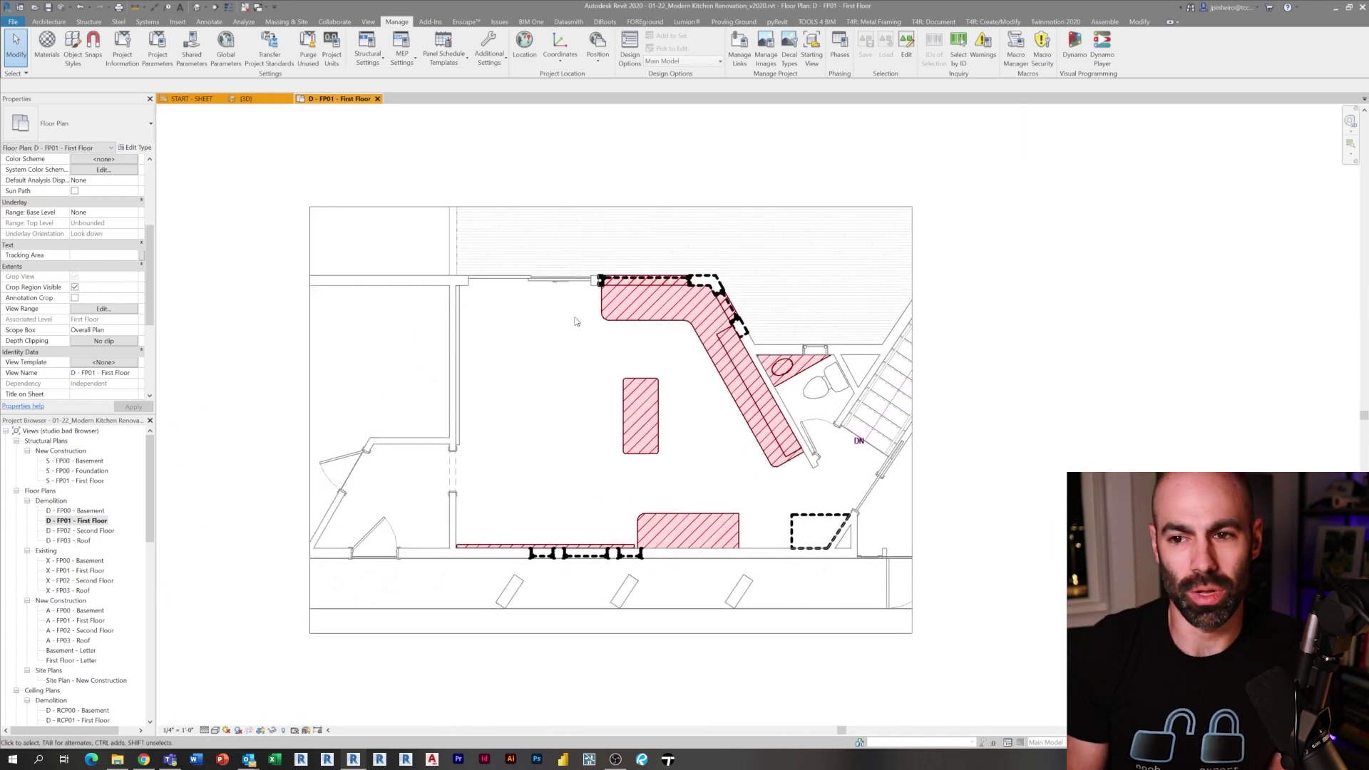
Place a horizontal reference plane across the interior wall below the cased opening and move it up along the wall.
scroll(495, 509, up, 3)
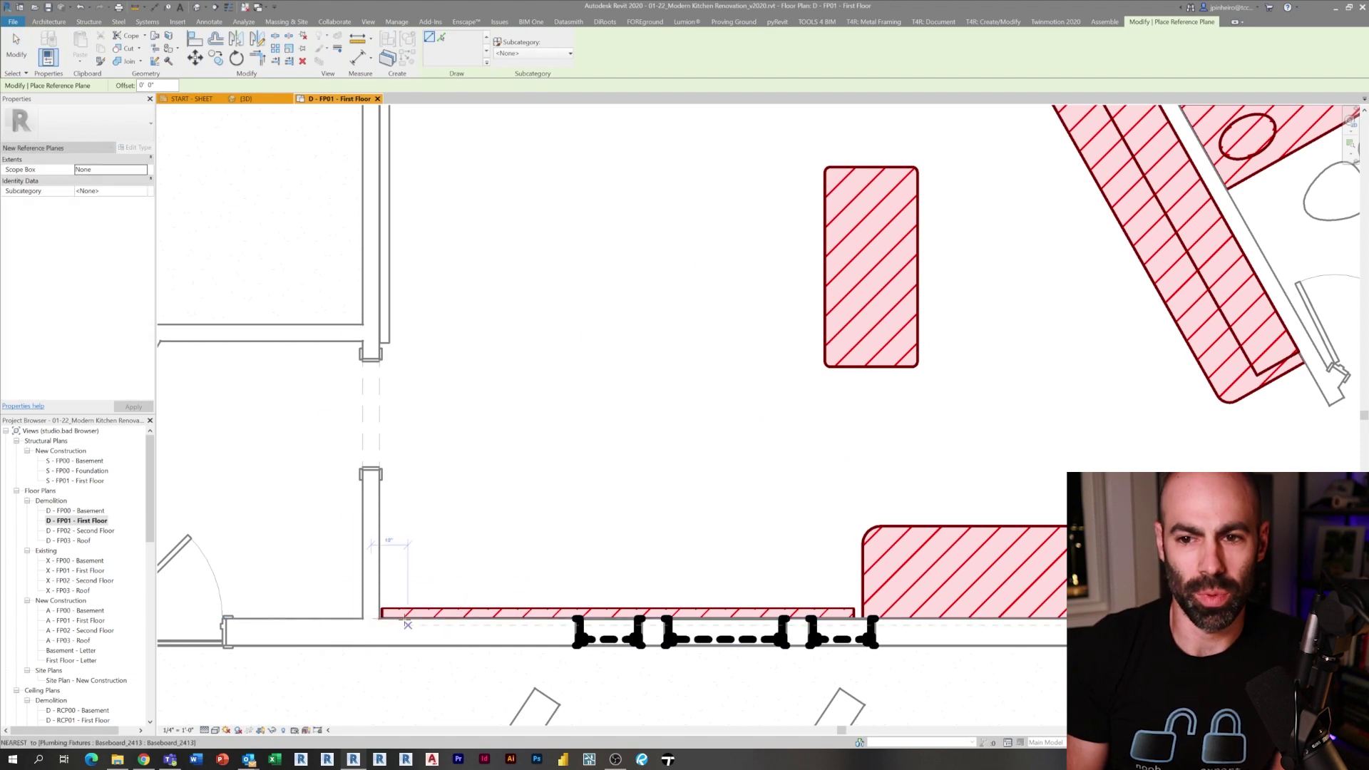
scroll(378, 620, up, 2)
click(360, 617)
key(m)
key(v)
click(529, 527)
click(535, 468)
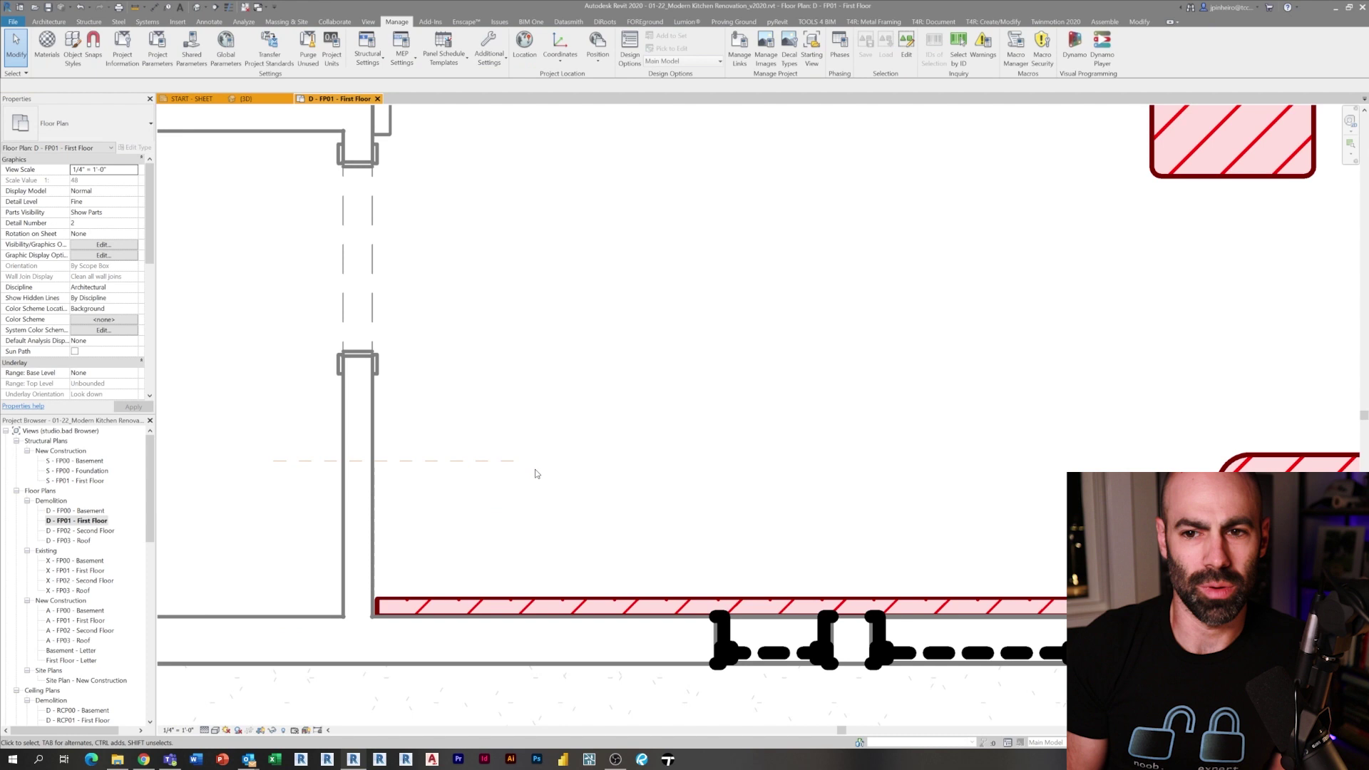
Move the reference plane another 4 inches up the interior wall, toward the cased opening.
middle_drag(534, 467, 575, 491)
click(429, 478)
scroll(435, 481, up, 3)
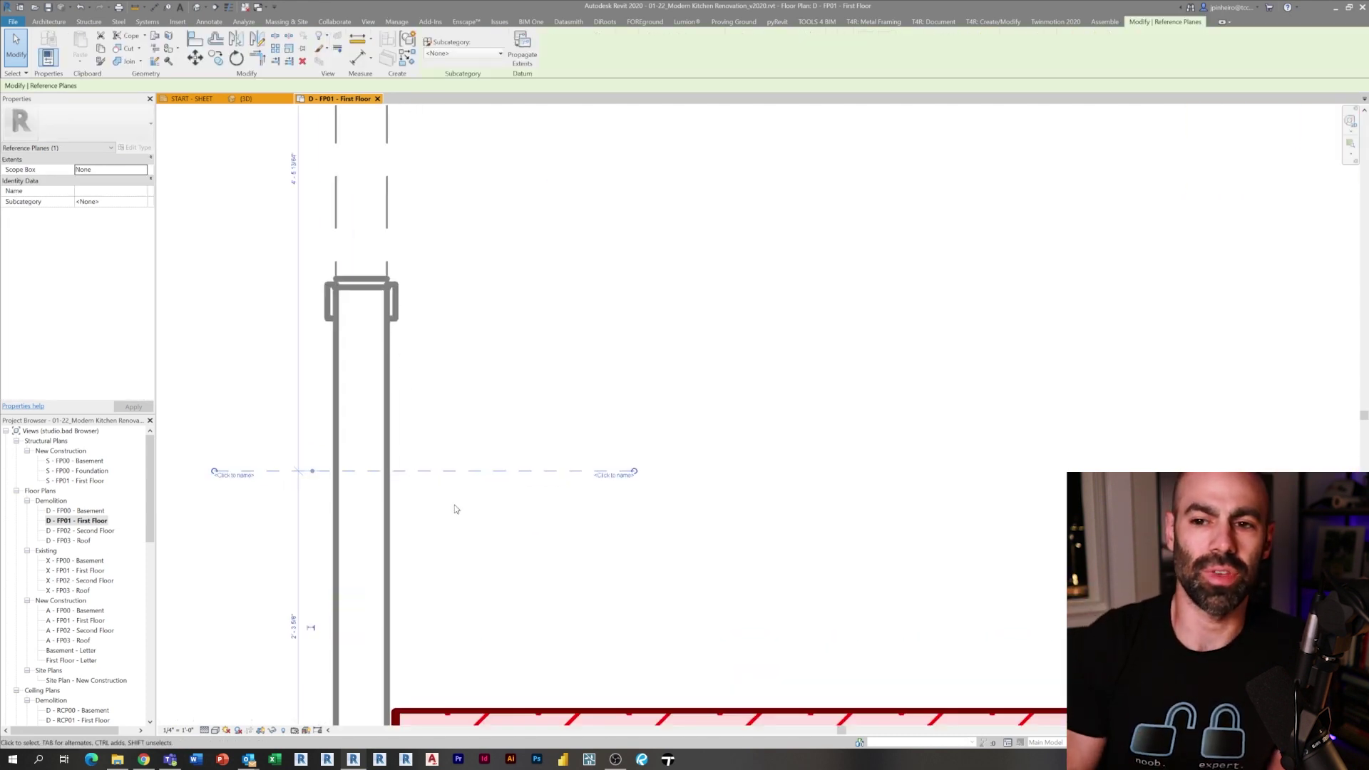
key(r)
key(o)
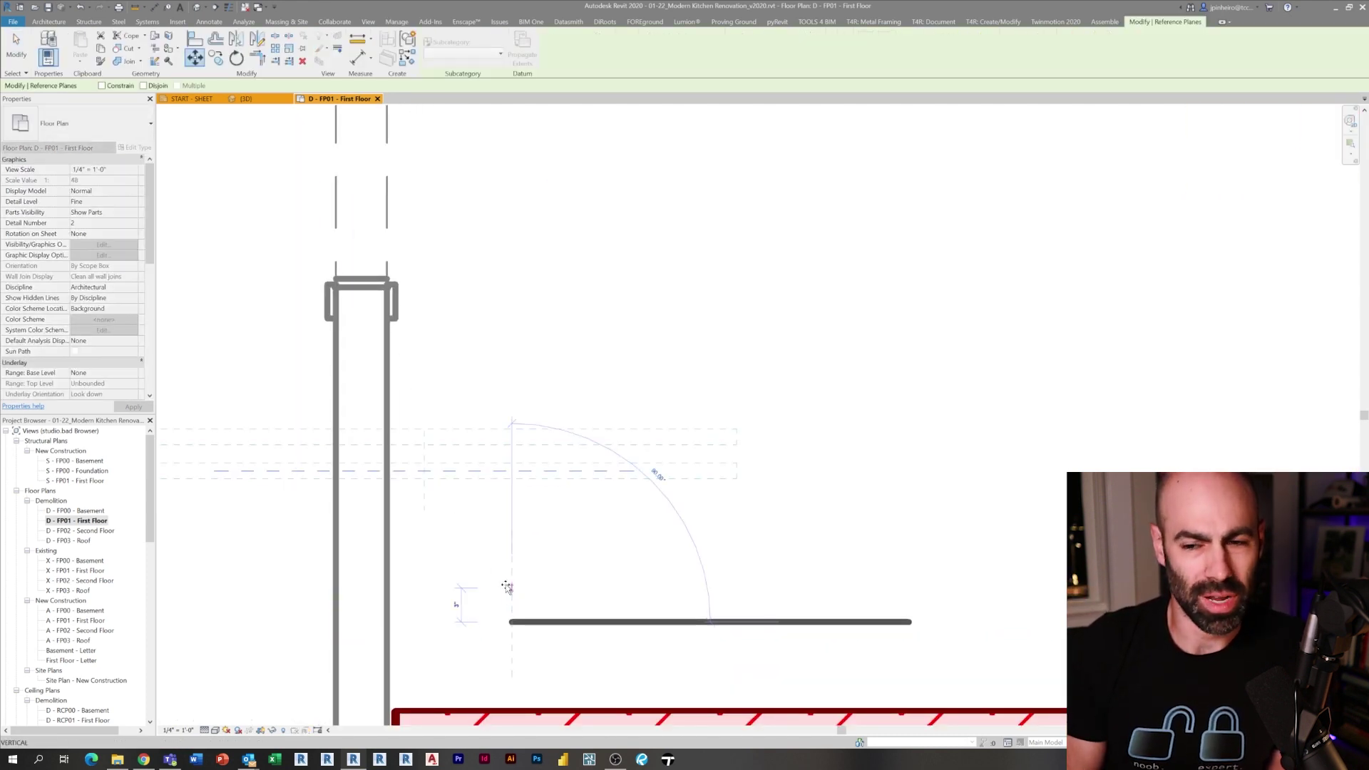
text(4)
key(Return)
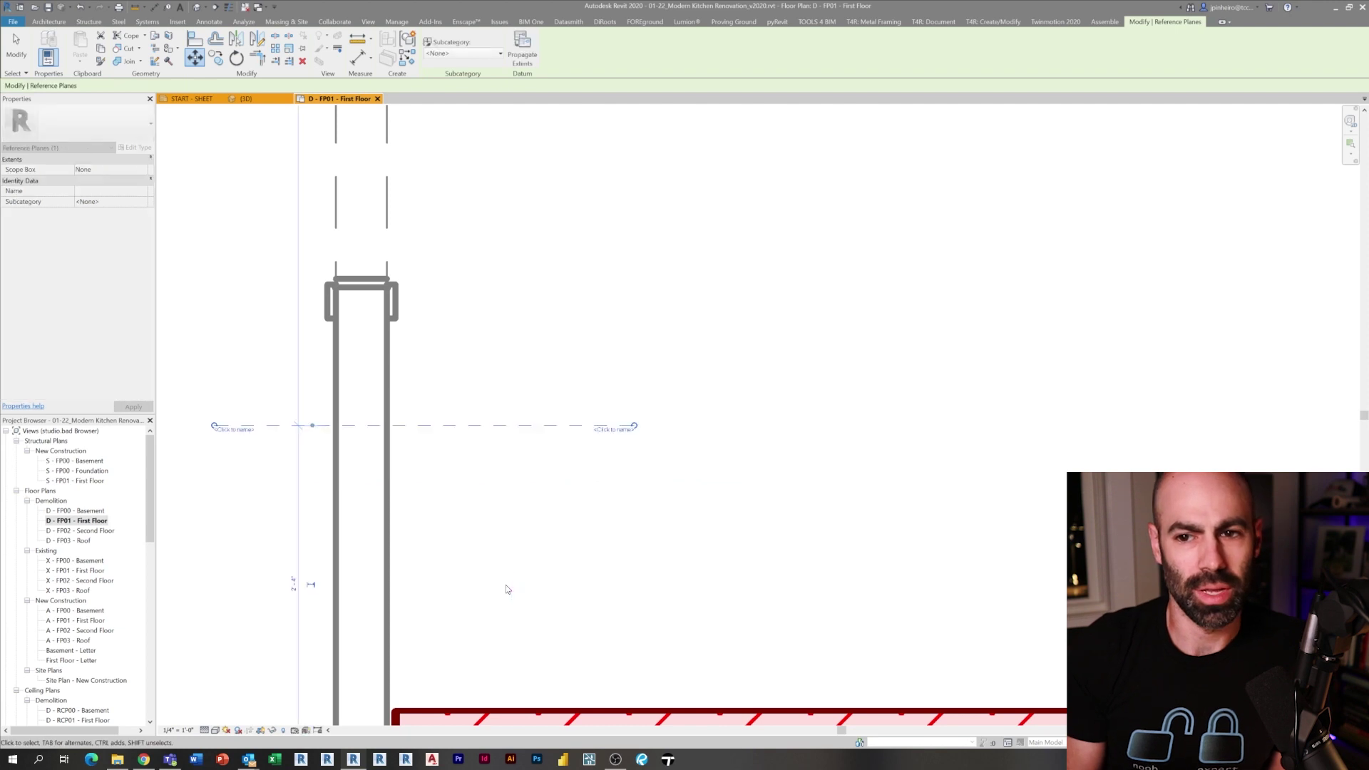
Try to split the interior wall at the reference plane and adjust the end of the lower wall segment to meet it.
key(Escape)
key(s)
scroll(364, 421, up, 4)
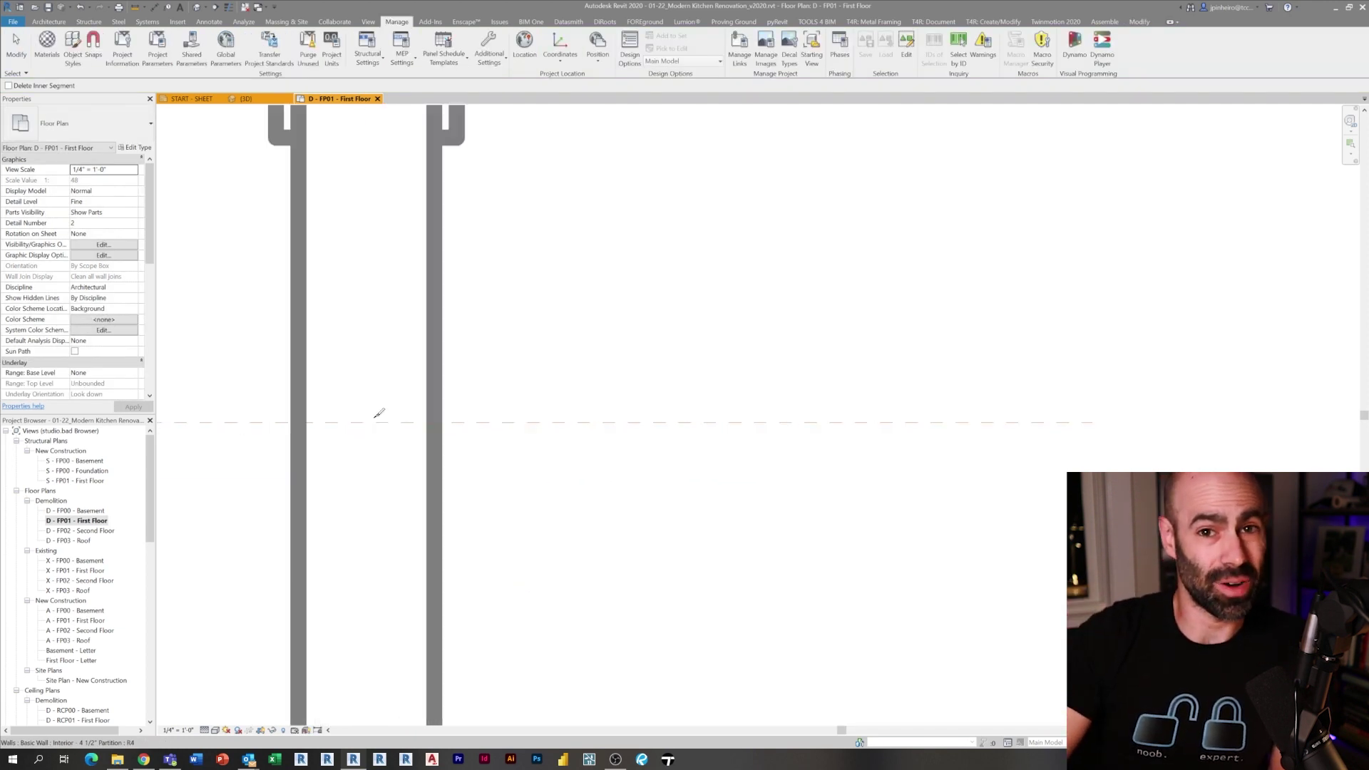
scroll(367, 423, up, 2)
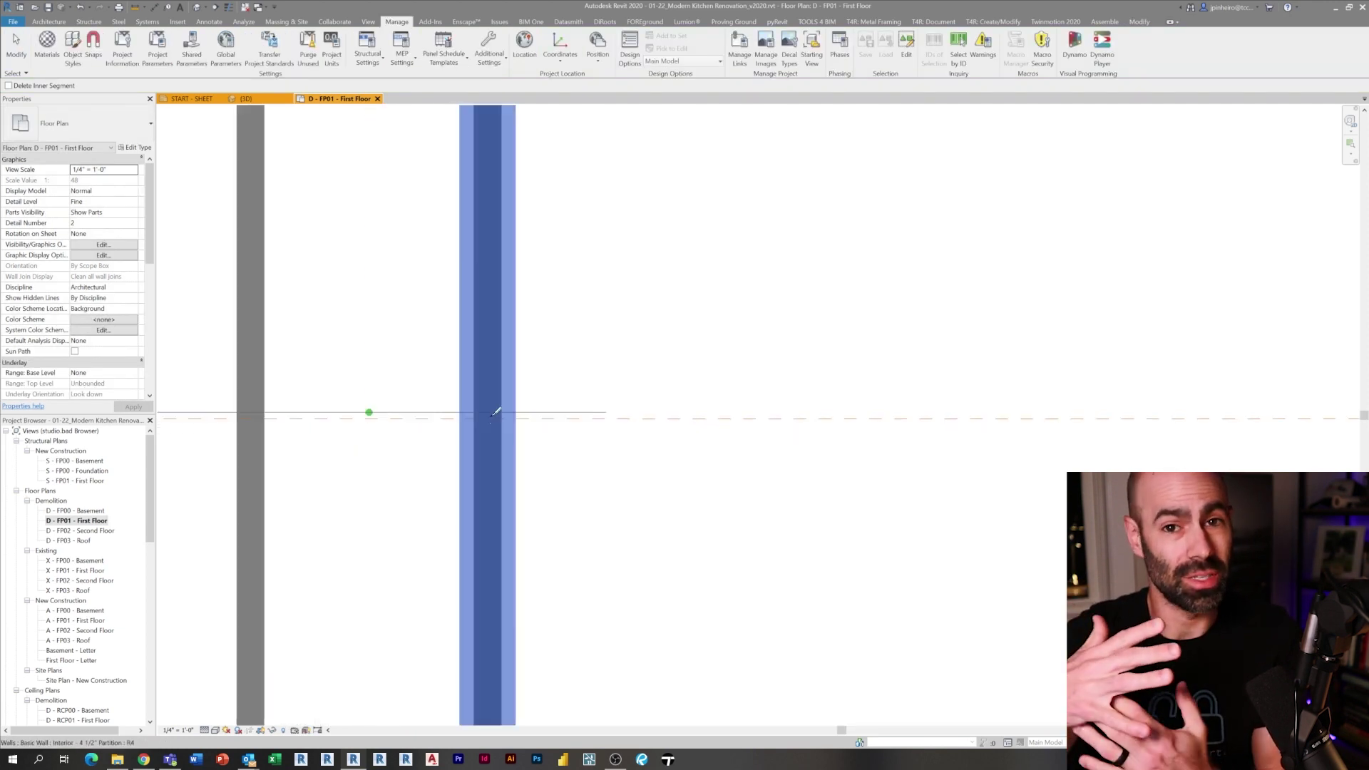
scroll(476, 417, down, 5)
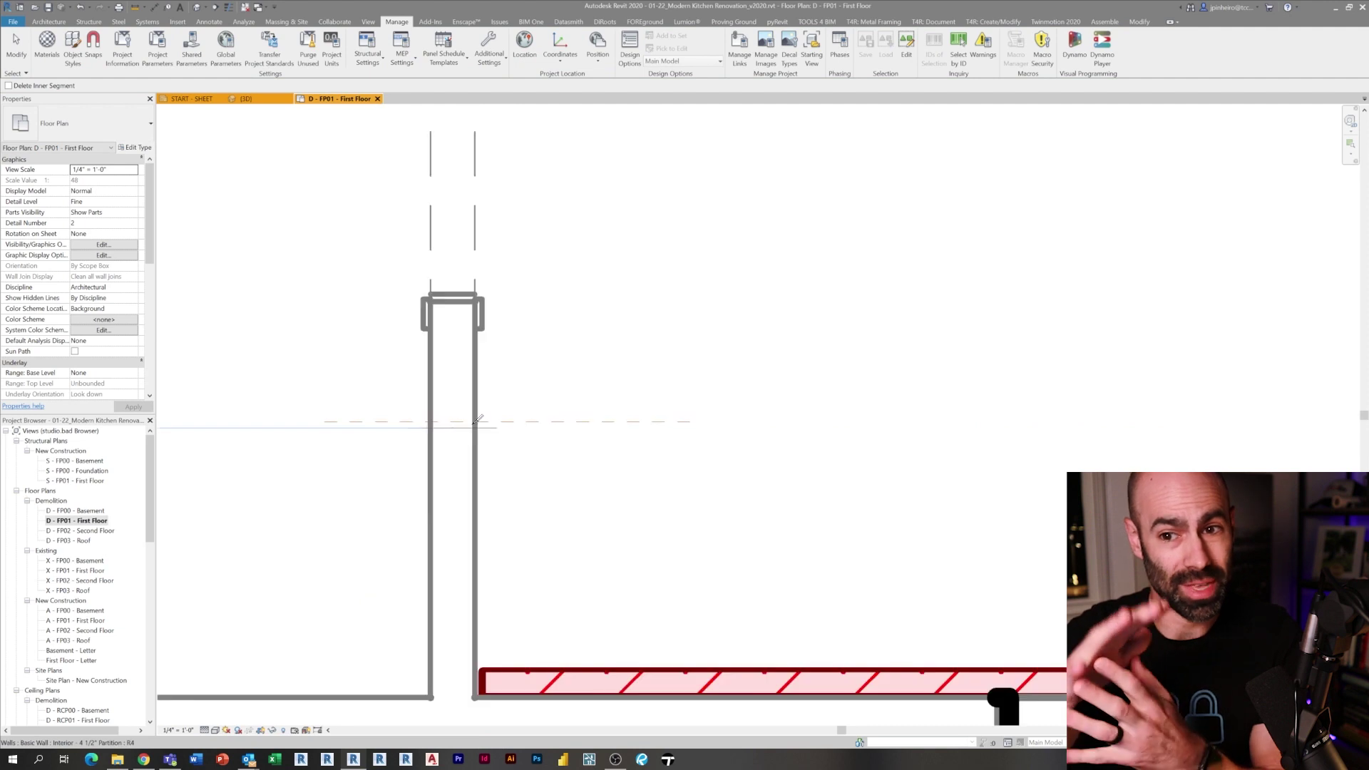
click(432, 419)
key(Escape)
click(438, 420)
scroll(438, 421, up, 2)
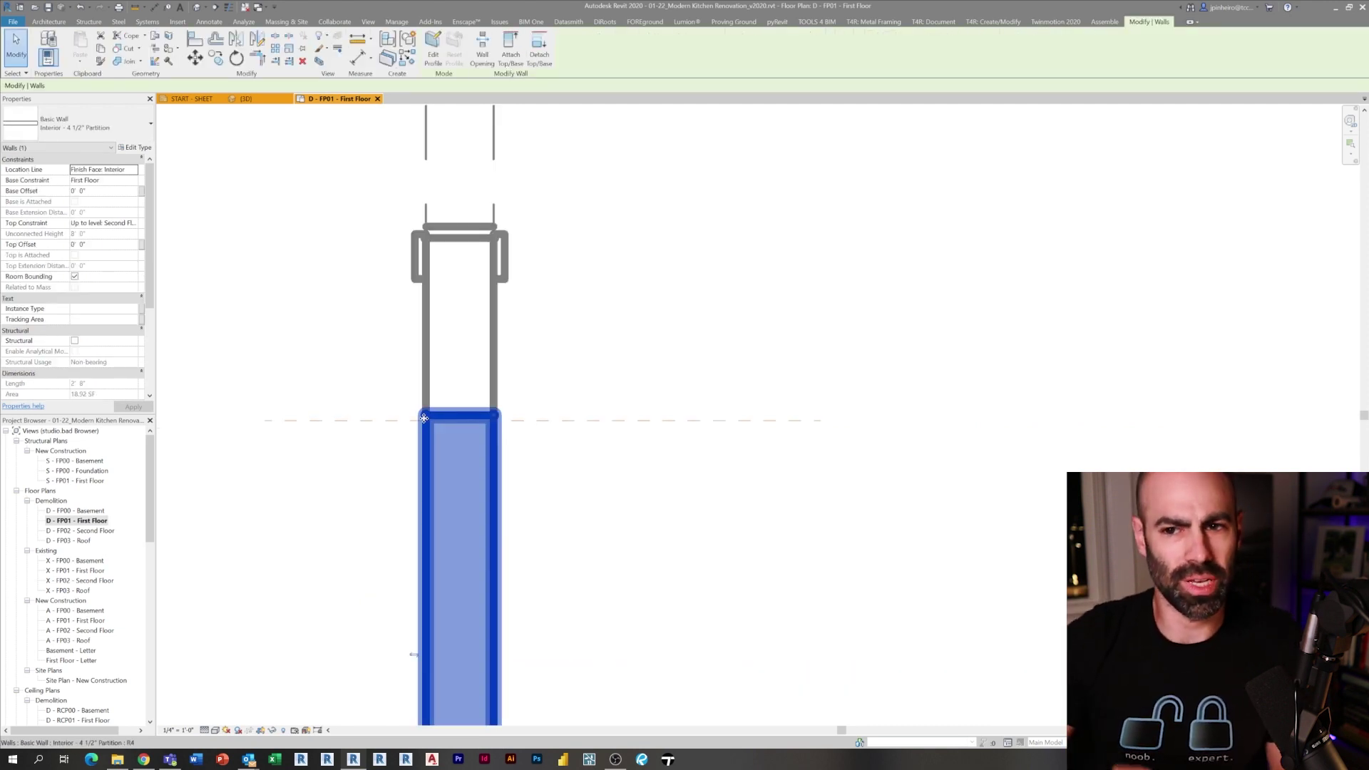
drag(493, 416, 492, 418)
key(Escape)
scroll(577, 544, down, 3)
scroll(562, 487, up, 4)
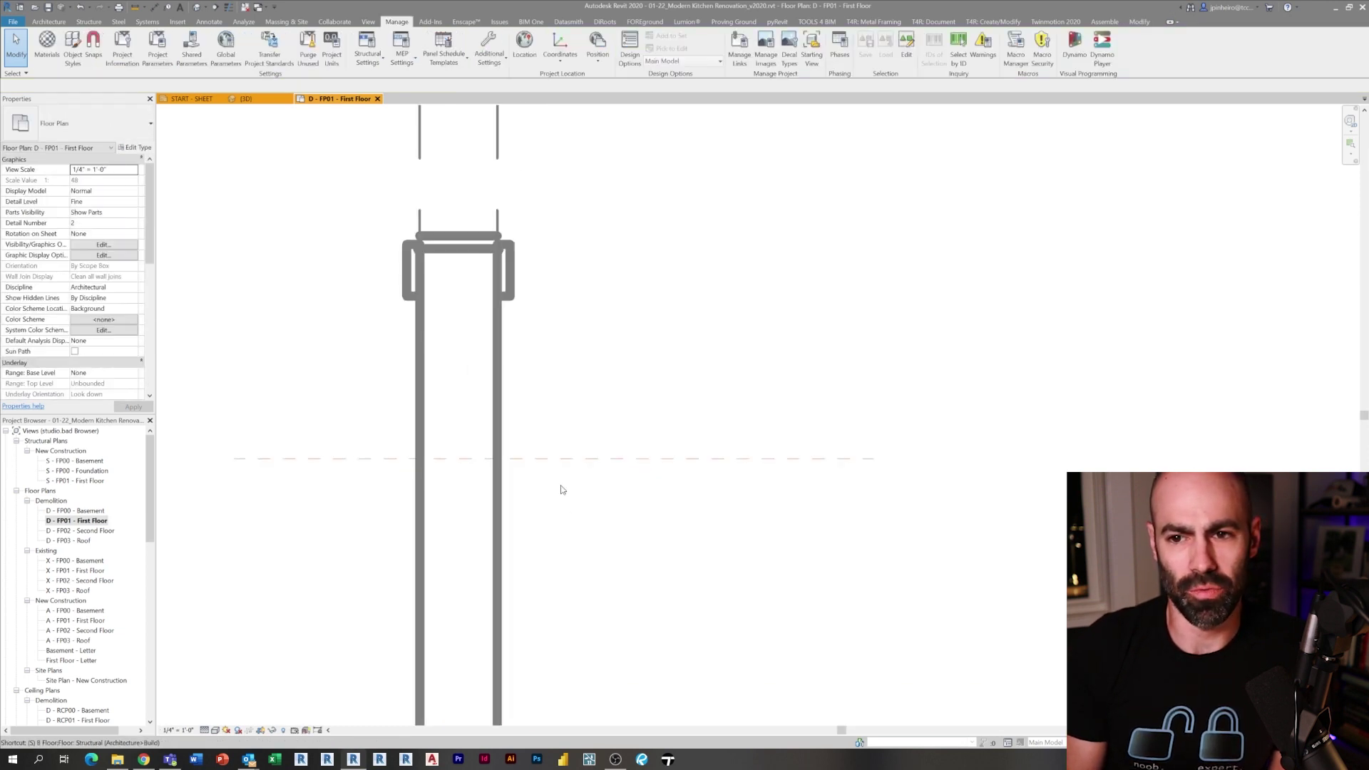
Split the interior wall at the reference plane and at the face of the adjoining wall above the cased opening.
scroll(570, 494, down, 1)
middle_drag(577, 498, 535, 479)
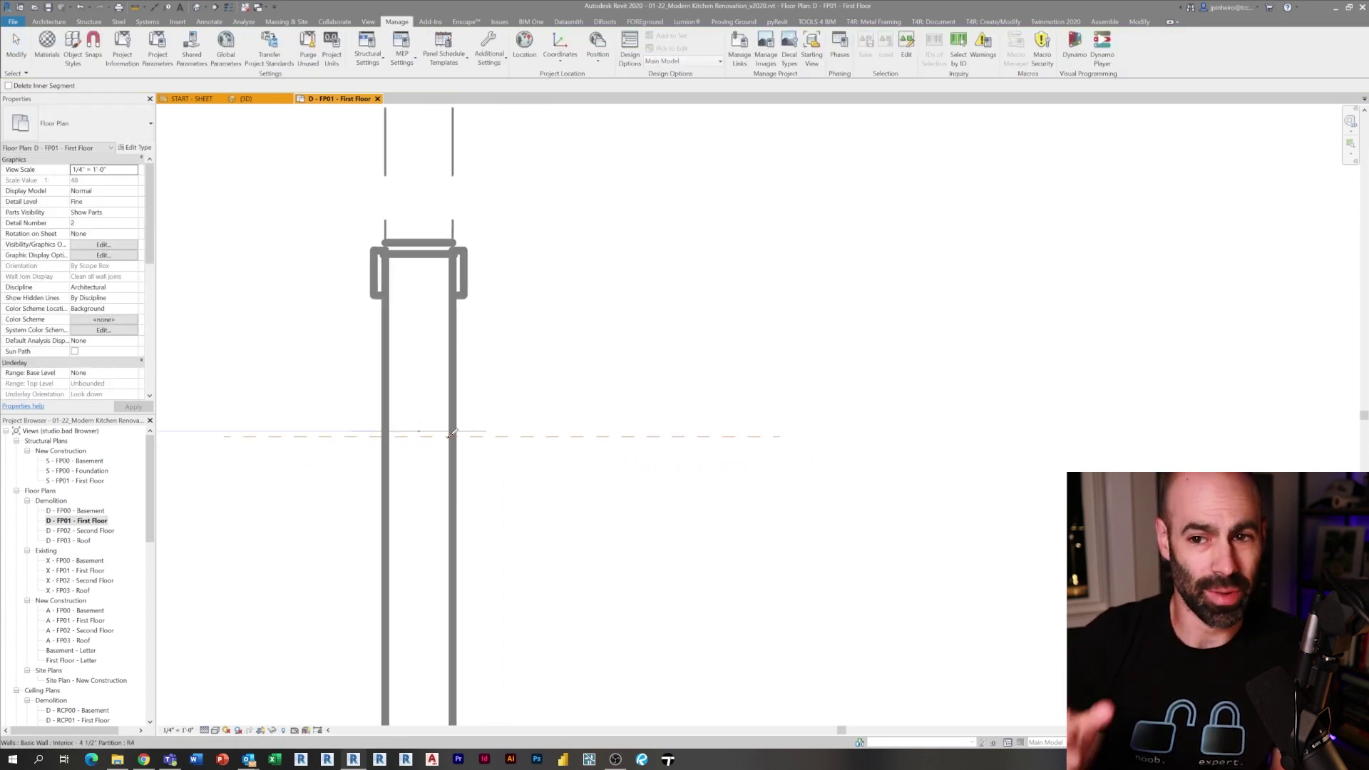
scroll(449, 432, down, 6)
scroll(455, 442, up, 4)
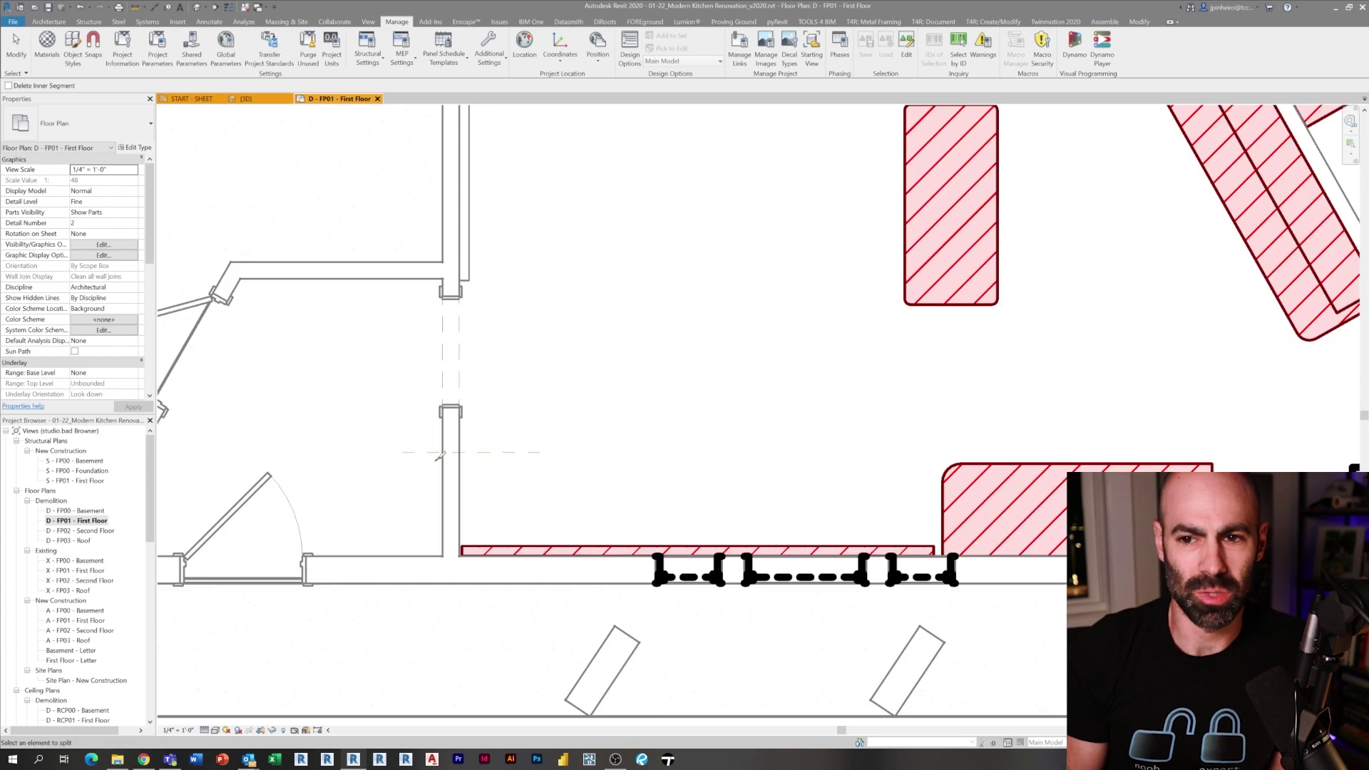
scroll(458, 445, up, 5)
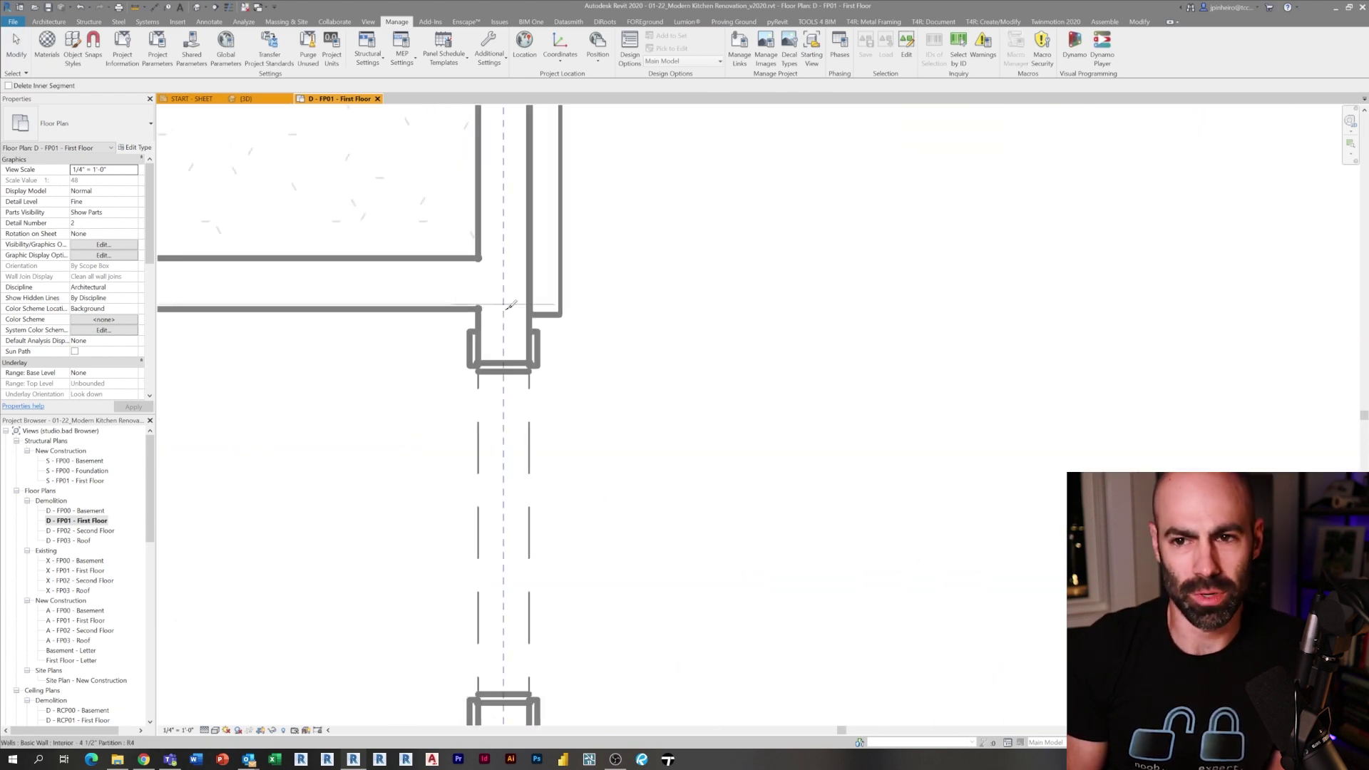
scroll(510, 306, up, 2)
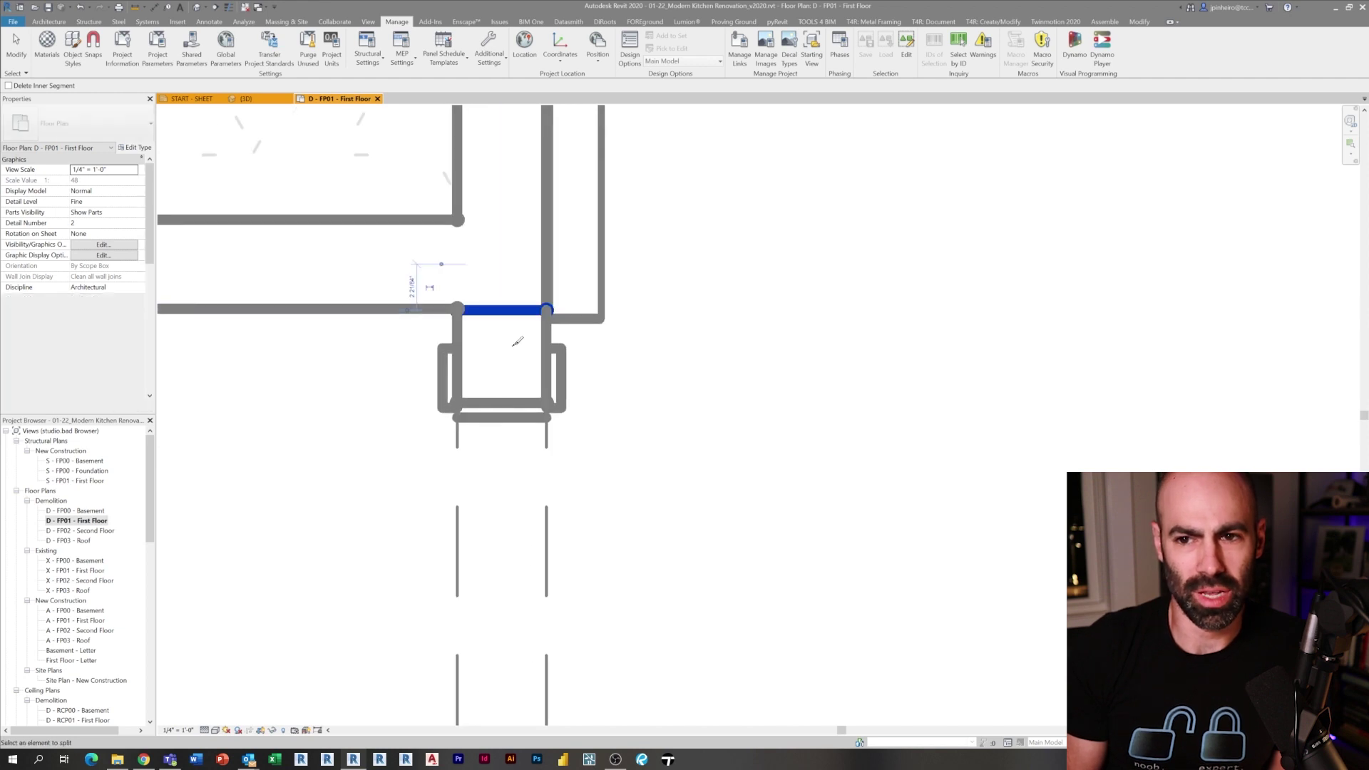
key(Escape)
Set Phase Demolished to New Construction for the split interior wall segment and its cased opening.
scroll(512, 345, down, 5)
click(521, 562)
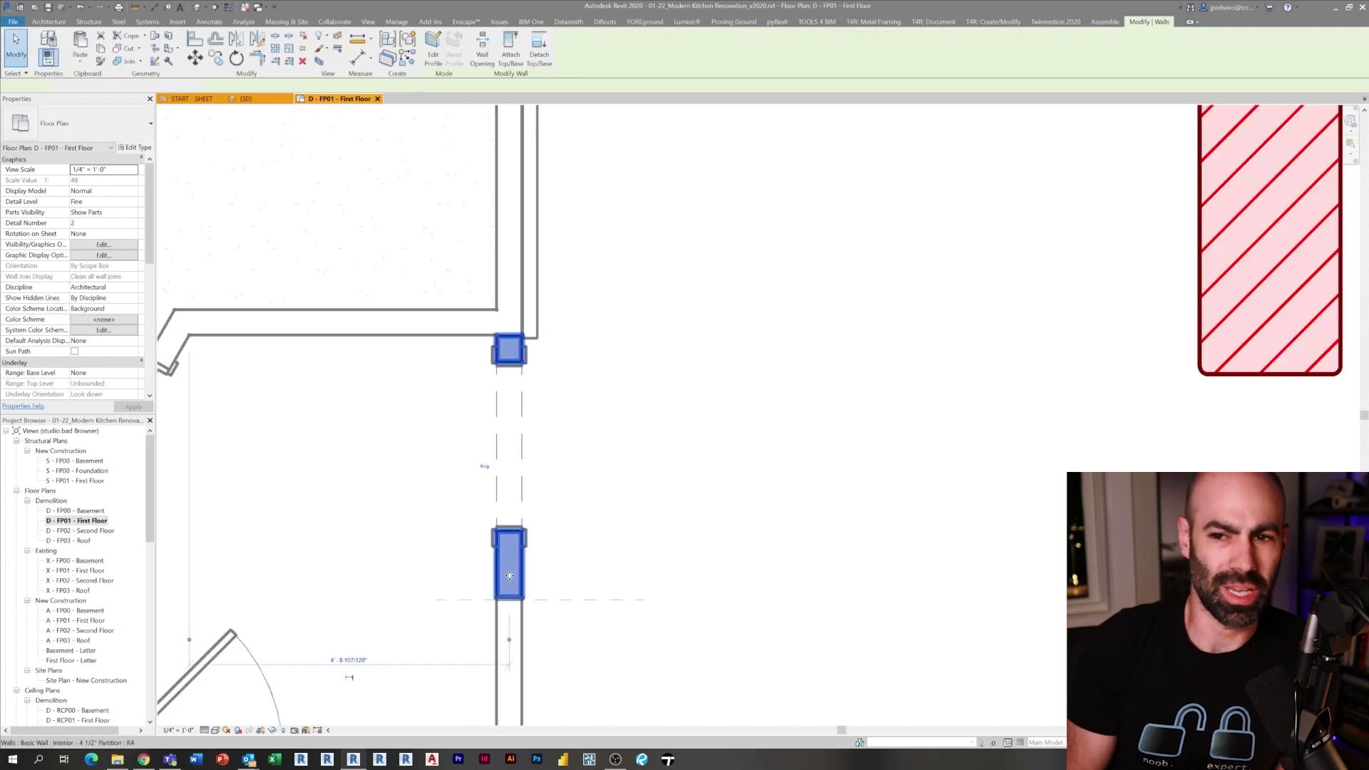
ctrl+click(524, 487)
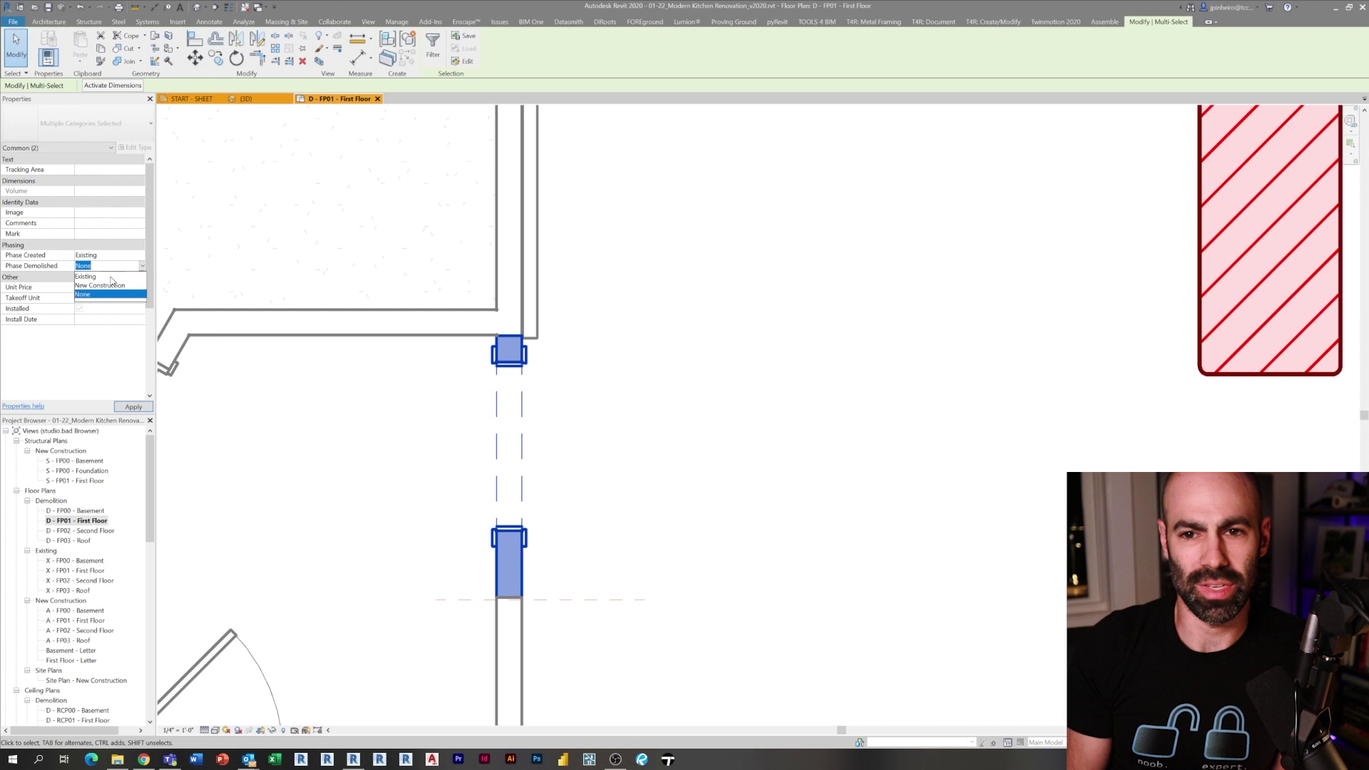
key(Escape)
Align the lower end of the demolished interior wall segment with the reference plane.
middle_drag(666, 542, 689, 474)
scroll(592, 539, up, 2)
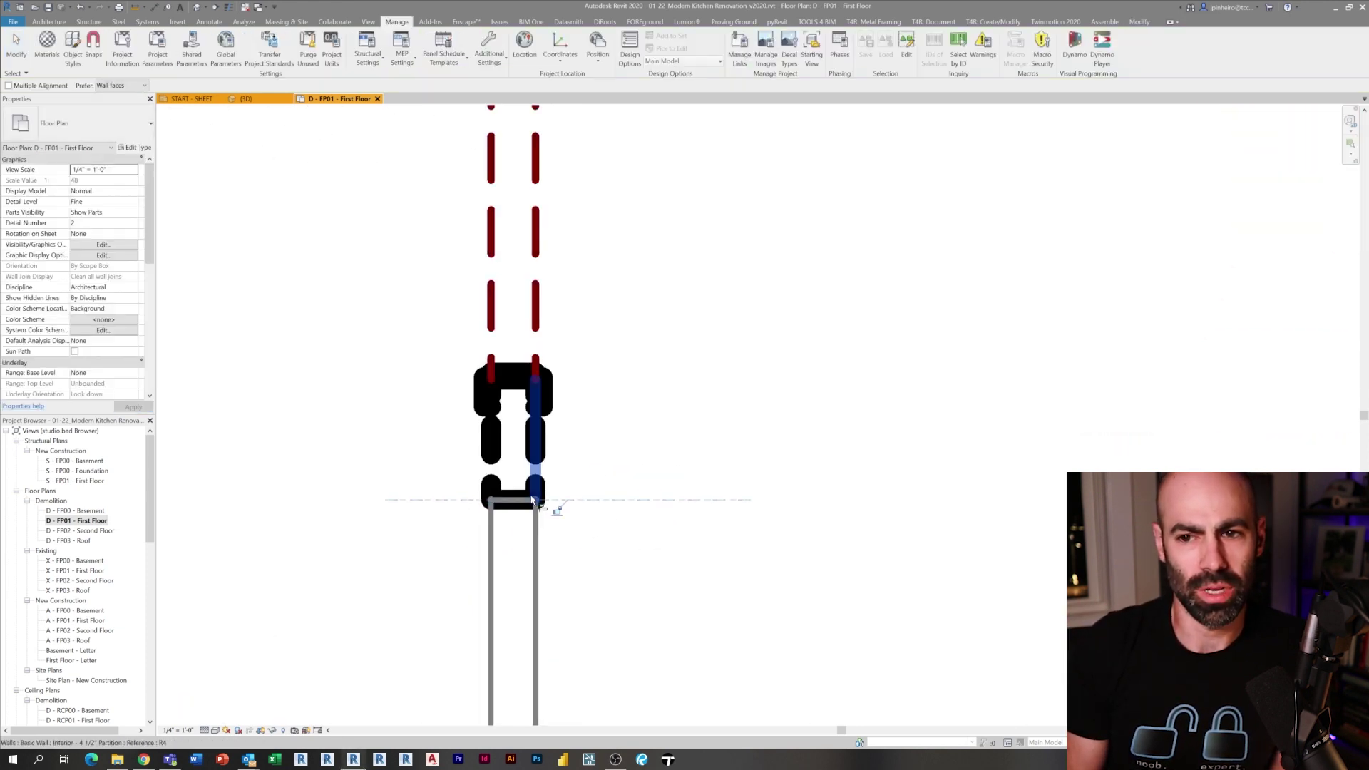
scroll(542, 493, down, 3)
middle_drag(585, 281, 584, 409)
scroll(555, 392, up, 3)
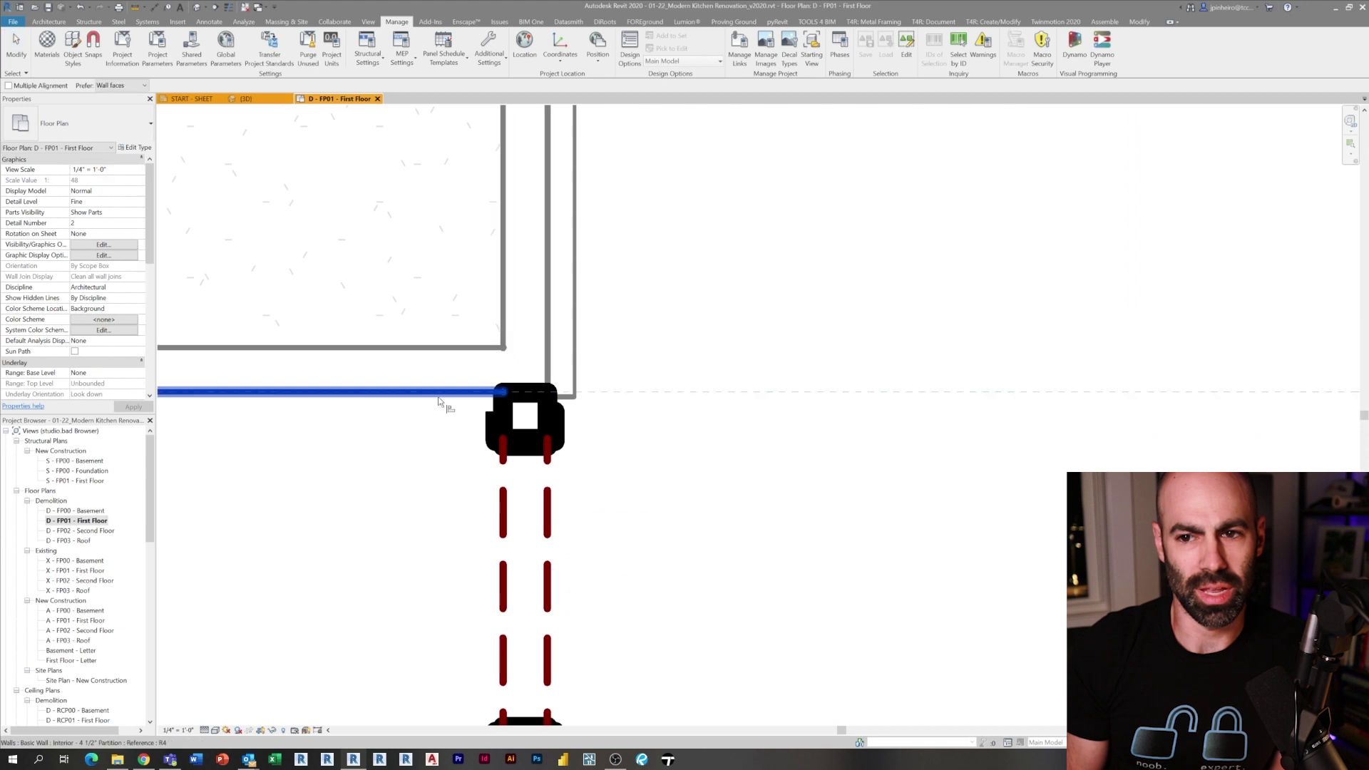
key(Escape)
key(Escape)
Trim the remaining horizontal and vertical interior walls to a clean corner above the demolished cased opening.
scroll(609, 410, down, 1)
scroll(517, 401, up, 3)
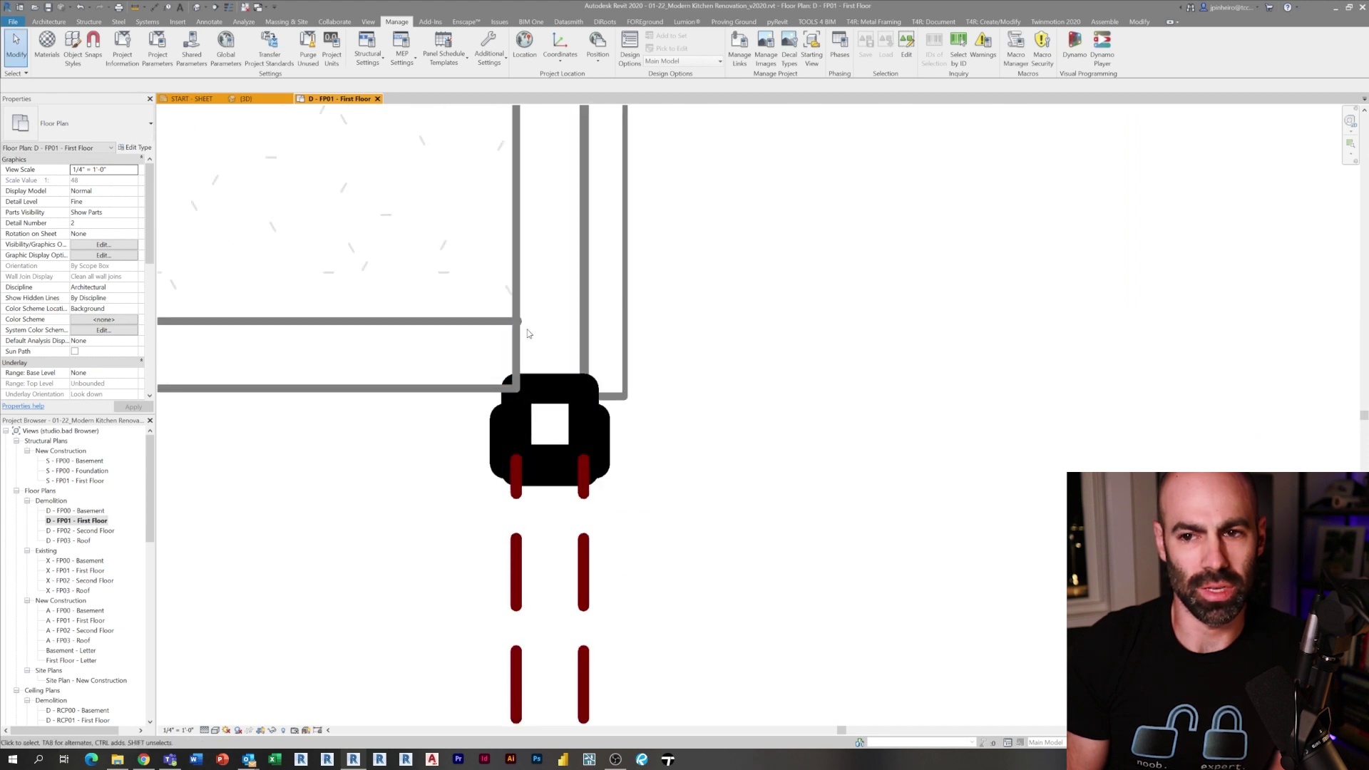
click(512, 335)
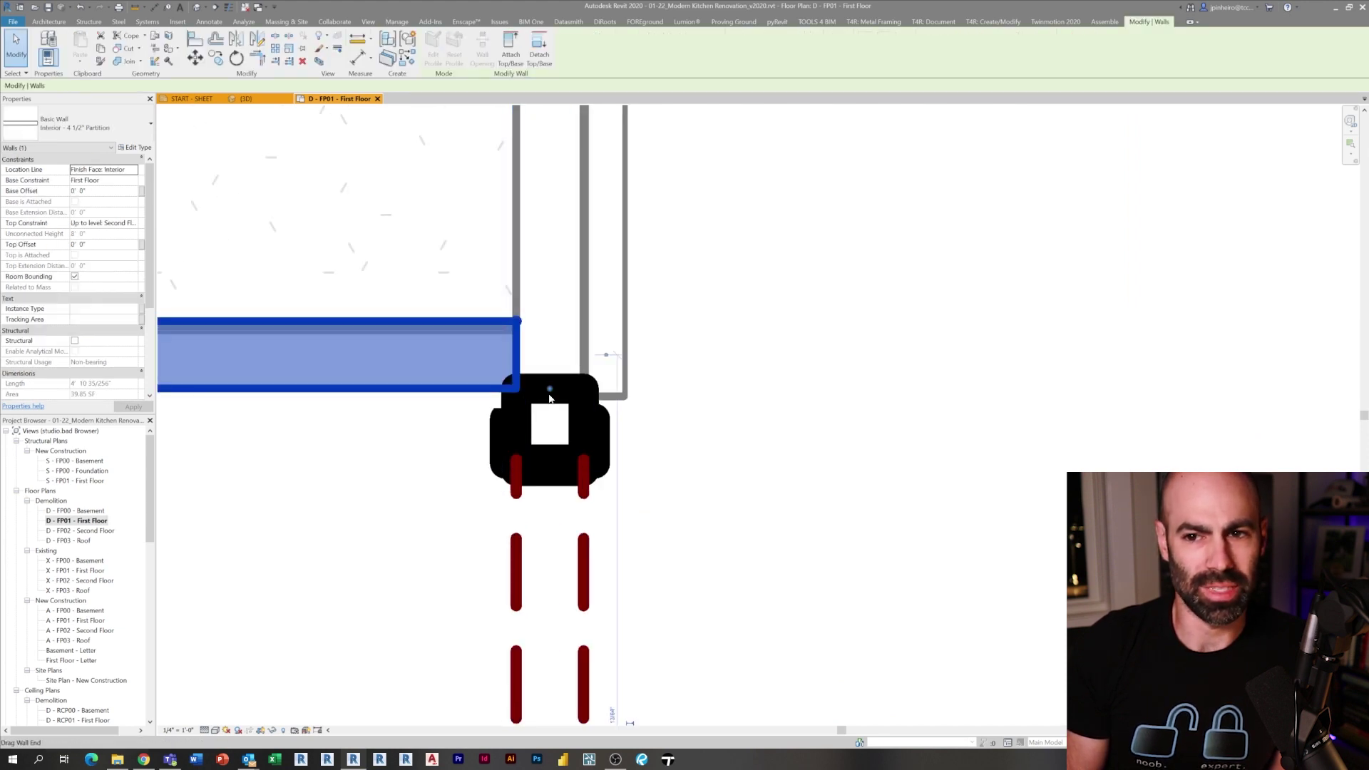
key(Escape)
scroll(582, 410, up, 2)
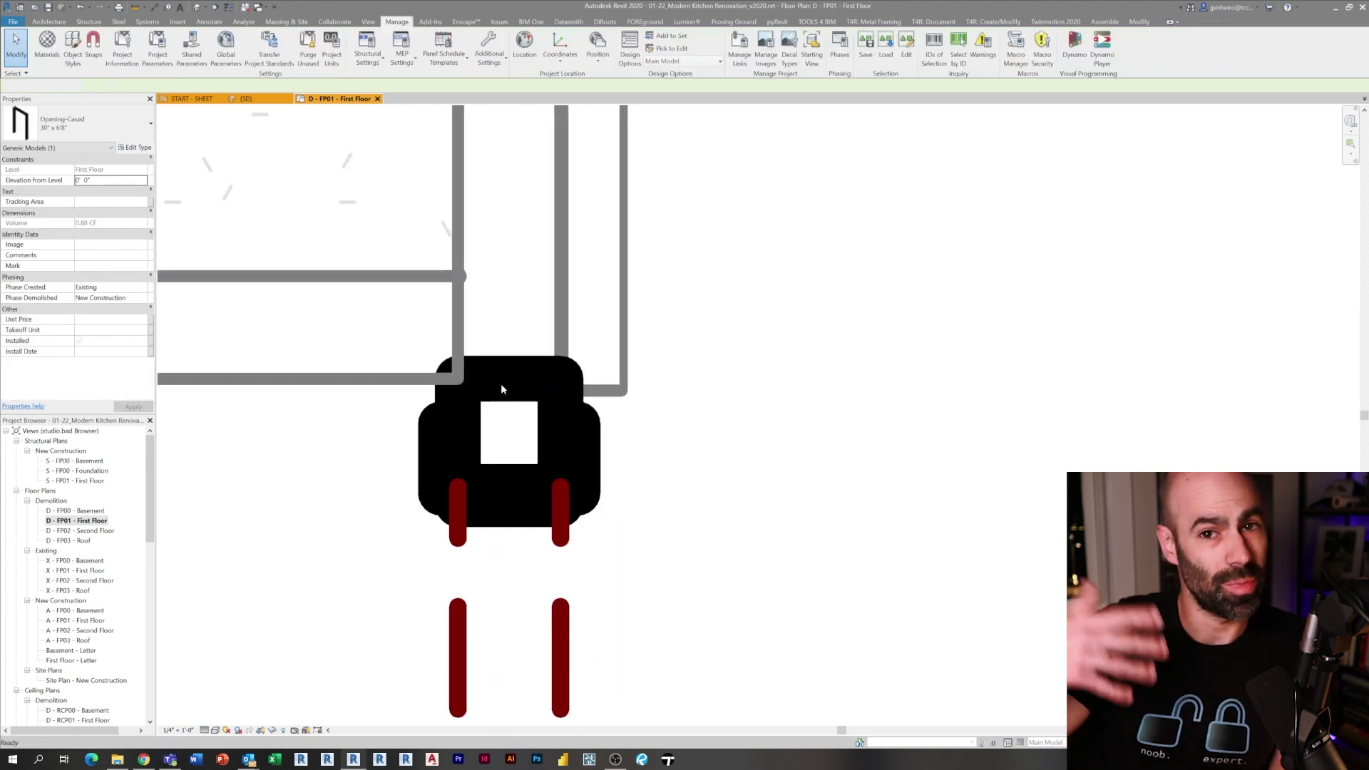
click(411, 276)
click(466, 207)
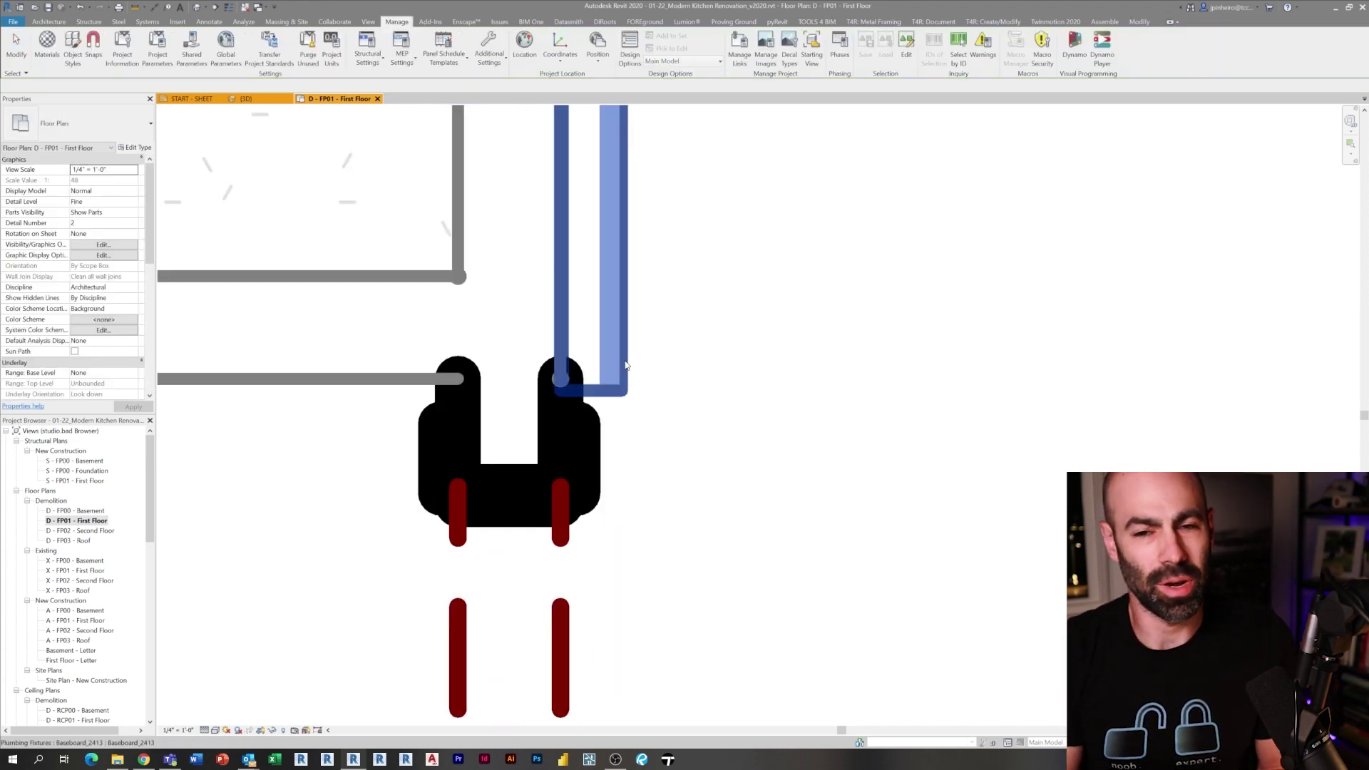
scroll(626, 366, down, 4)
key(Escape)
scroll(780, 521, down, 4)
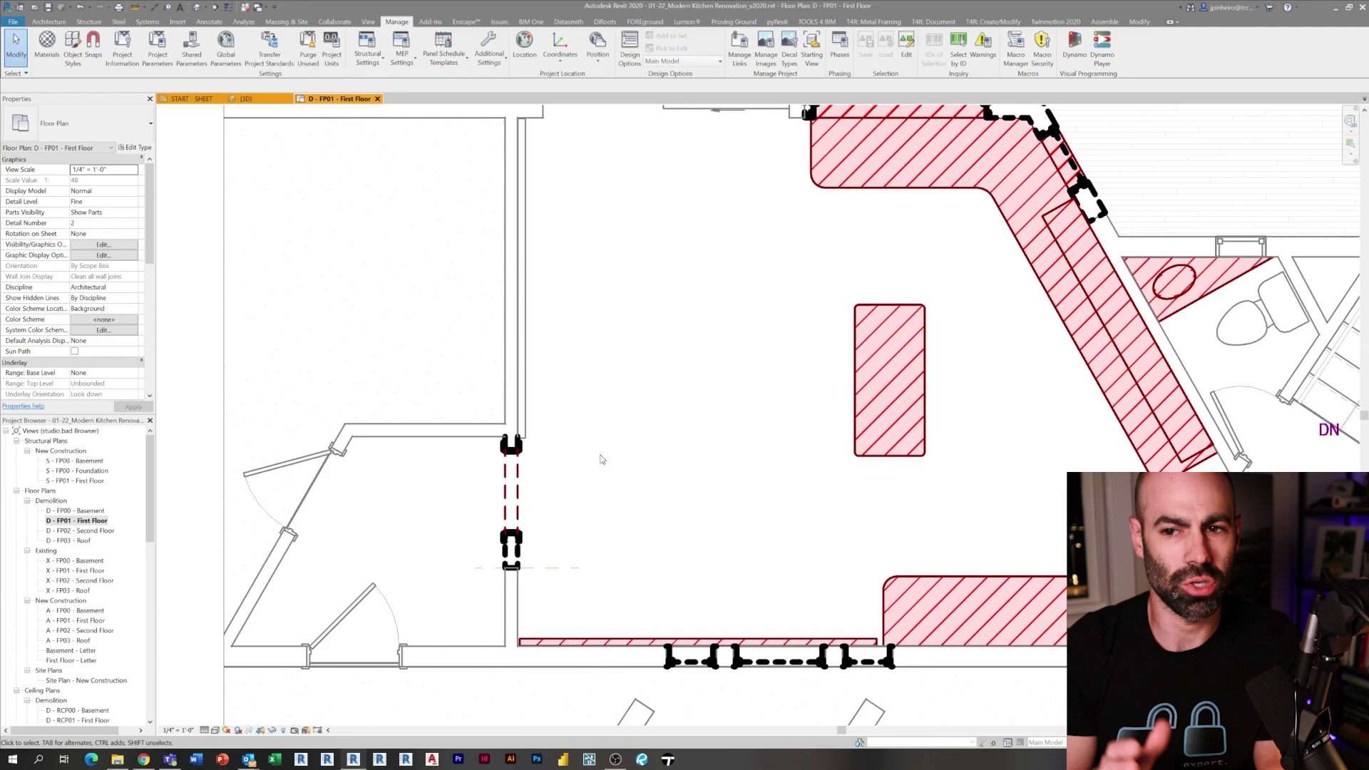
click(531, 424)
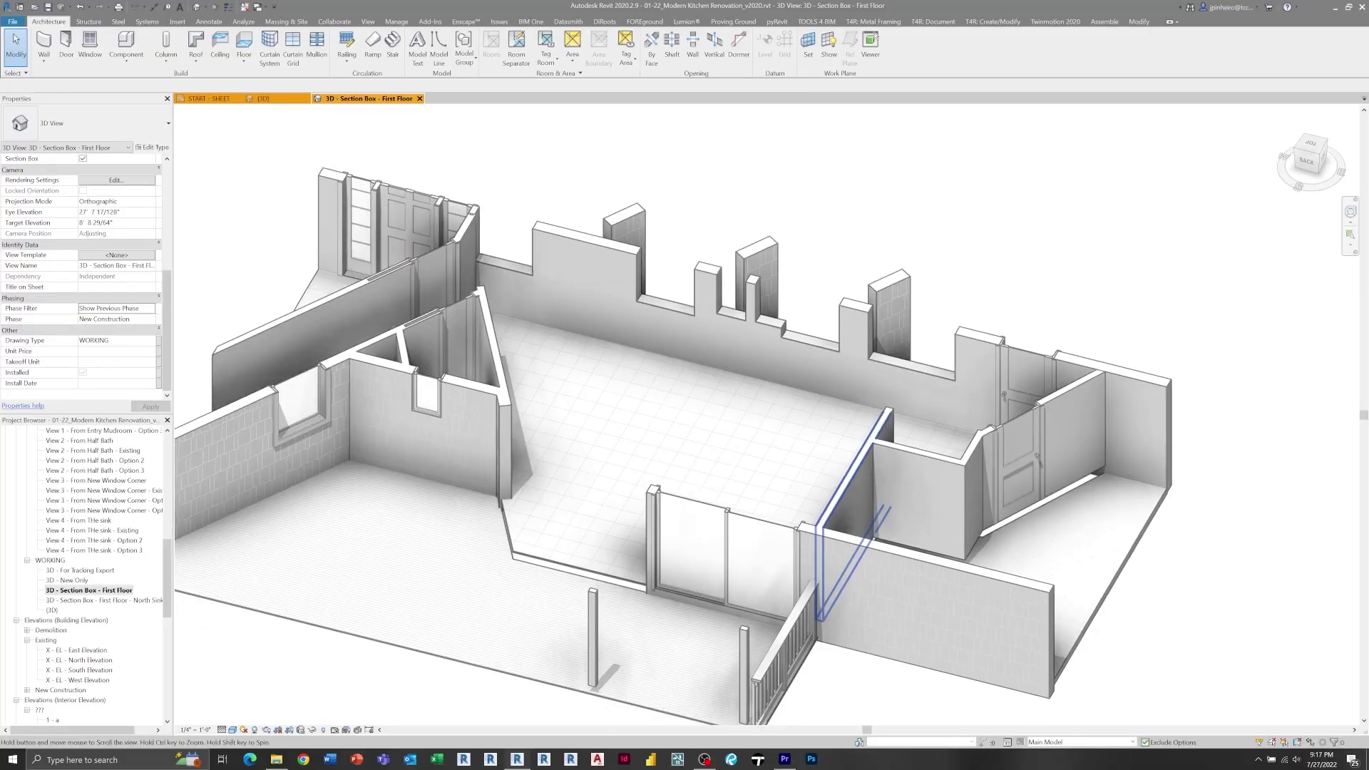
Examine the kitchen renovation from several angles in the 3D views and in the Enscape rendering.
middle_drag(842, 492, 867, 464)
shift+middle_drag(784, 485, 557, 492)
shift+middle_drag(442, 492, 599, 542)
scroll(620, 499, up, 2)
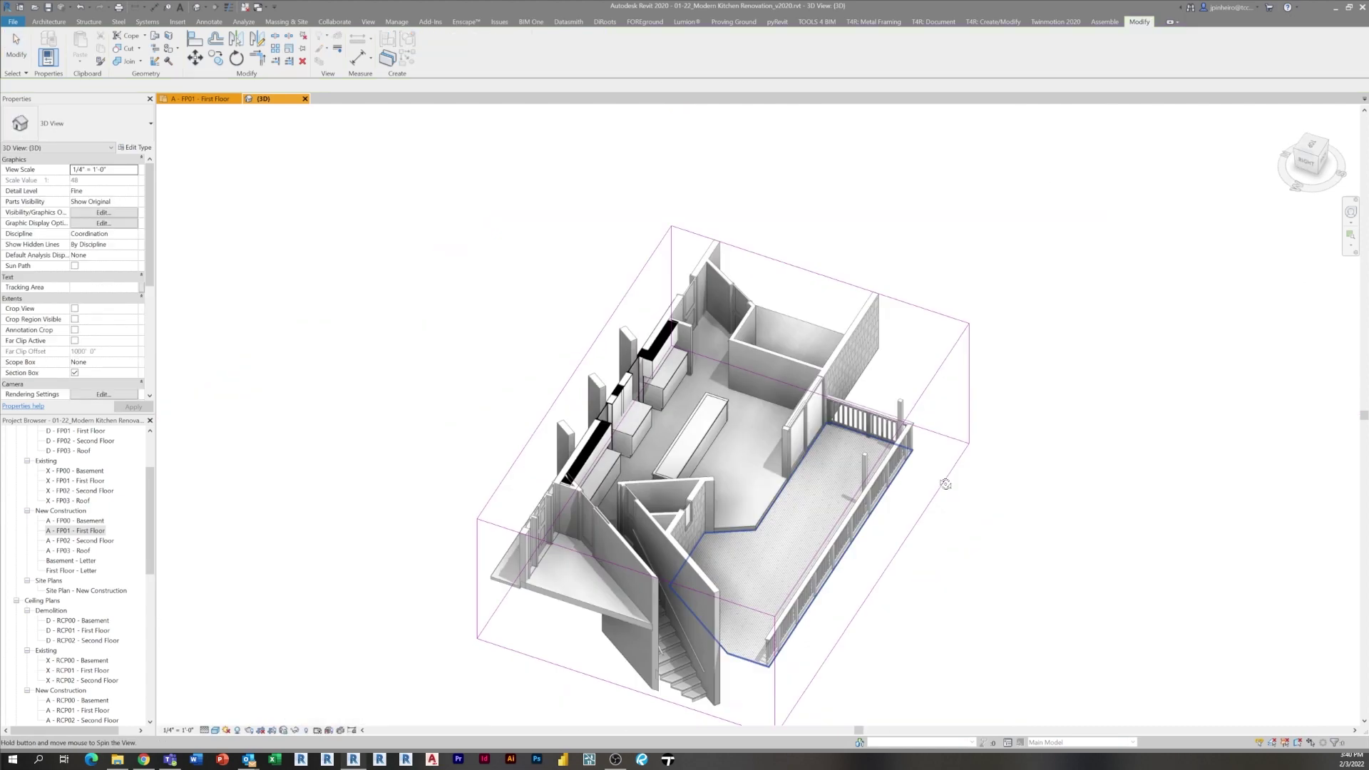
shift+middle_drag(592, 499, 520, 517)
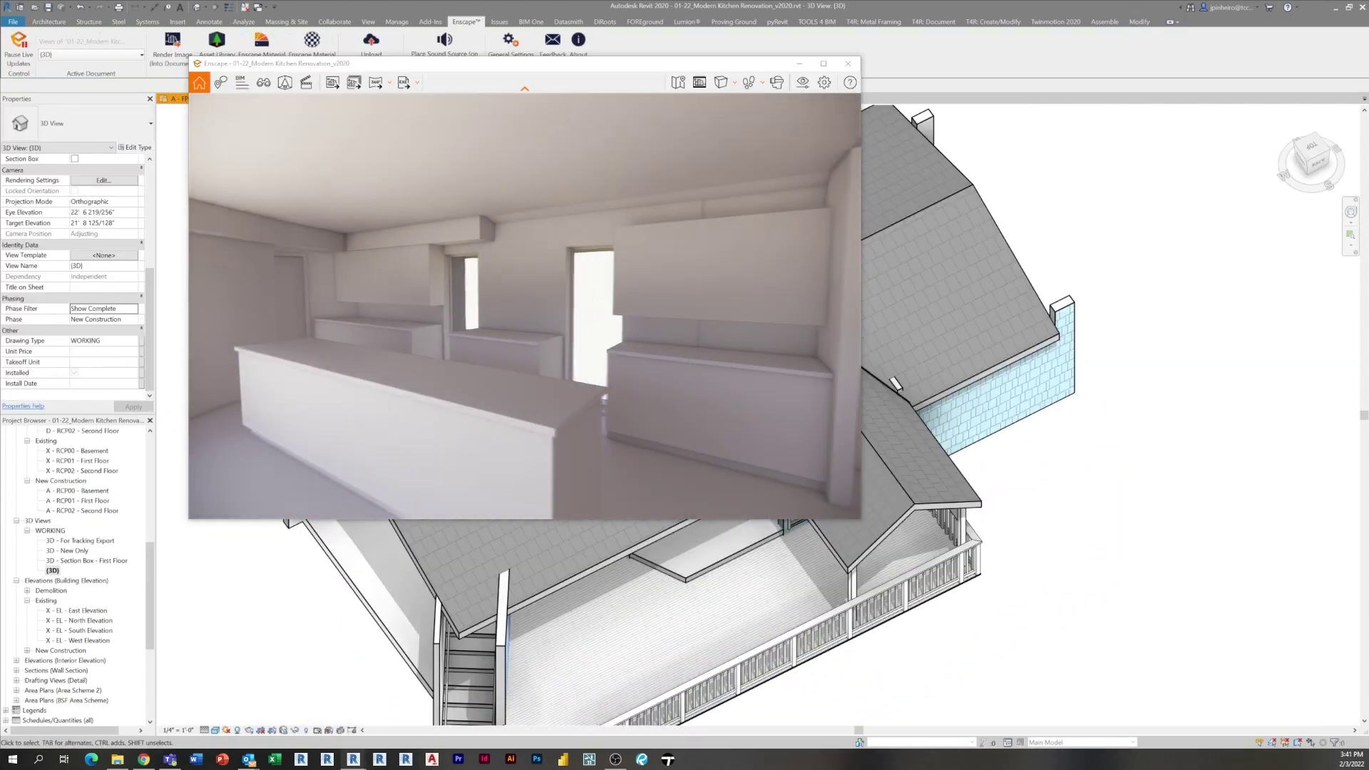
drag(795, 202, 820, 213)
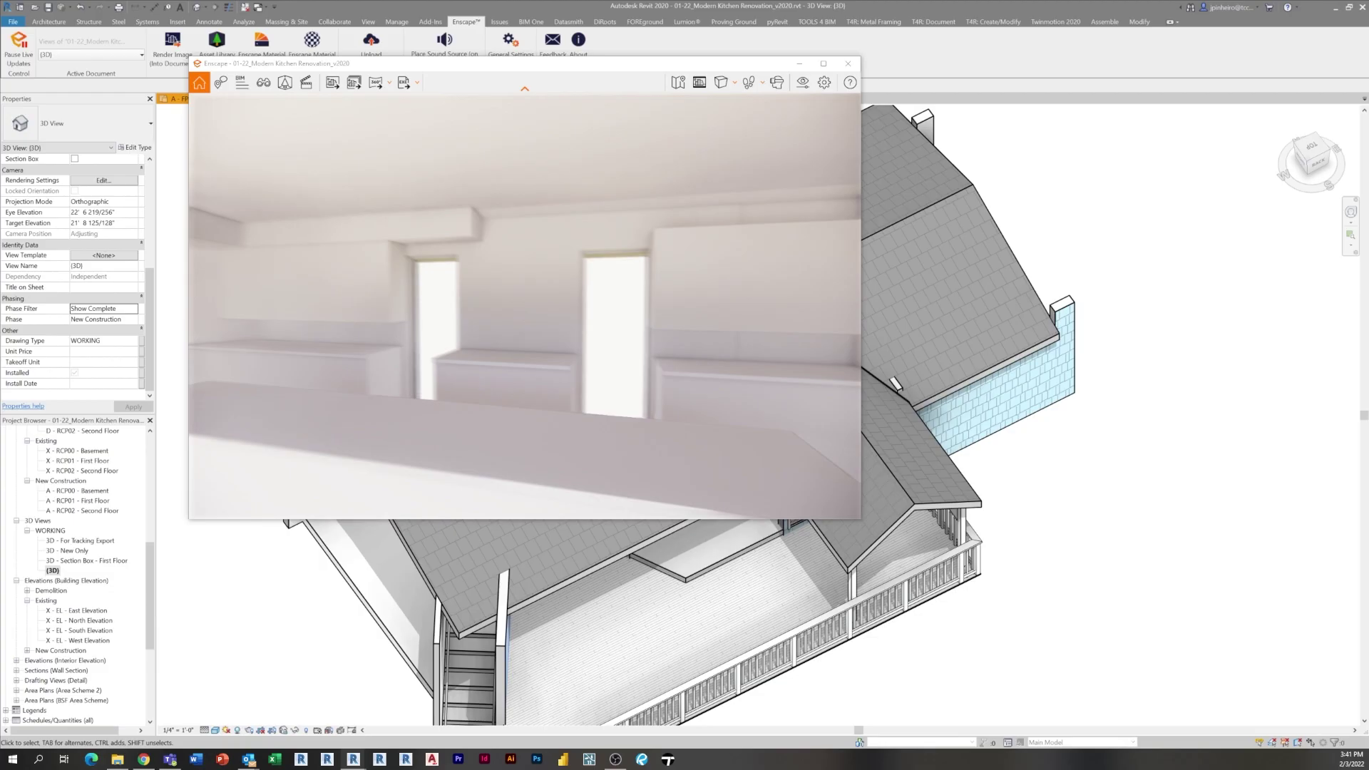